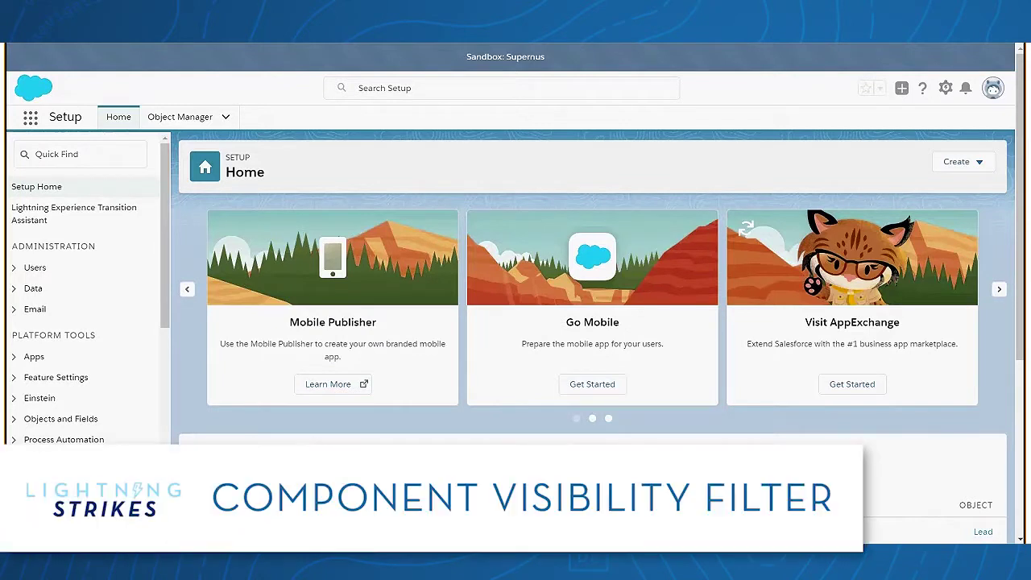
Find Lightning App Builder in Setup and open the Lead_Record_Page Lightning page for editing
click(63, 156)
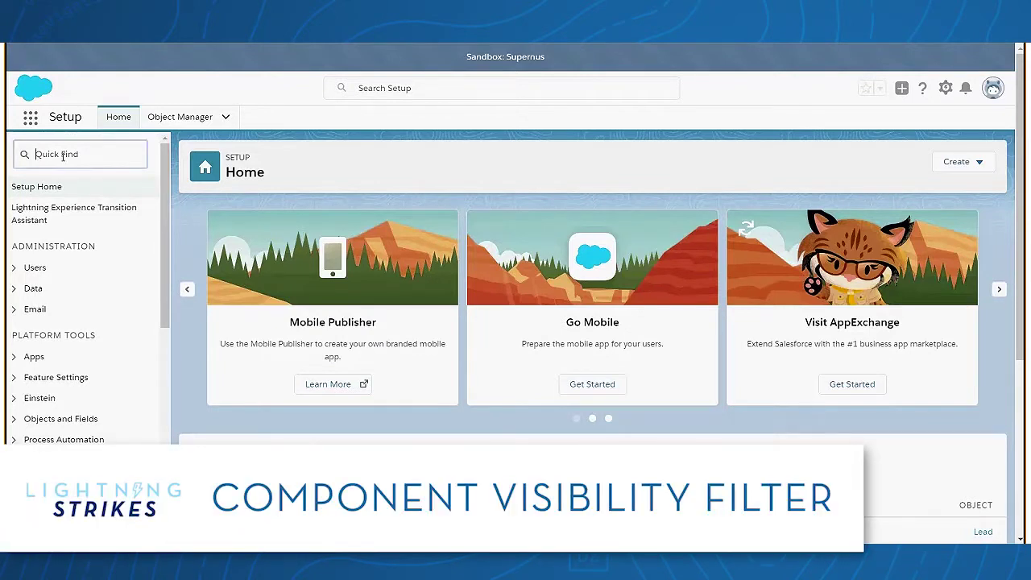
text(Lightning App Builder)
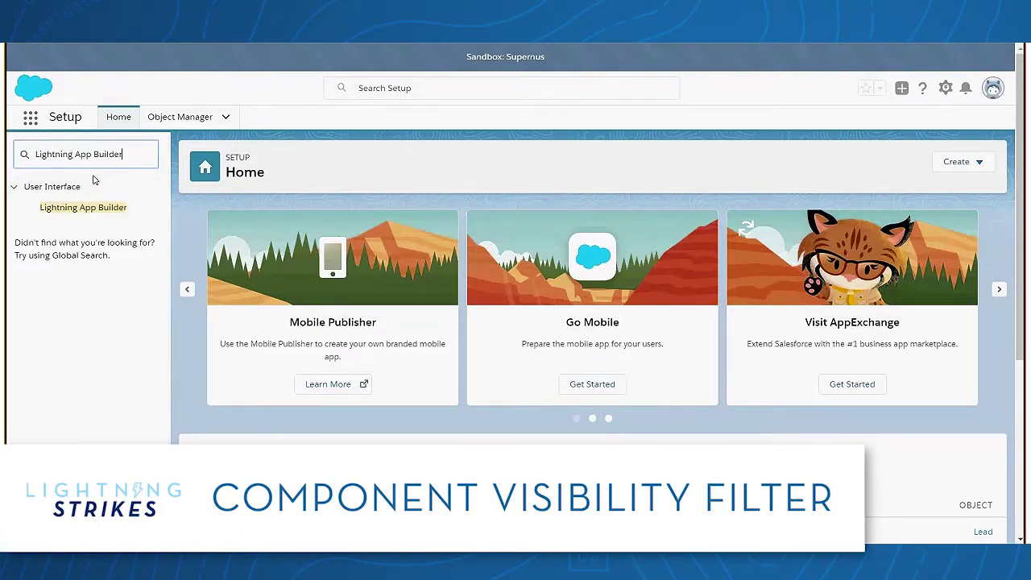
click(107, 208)
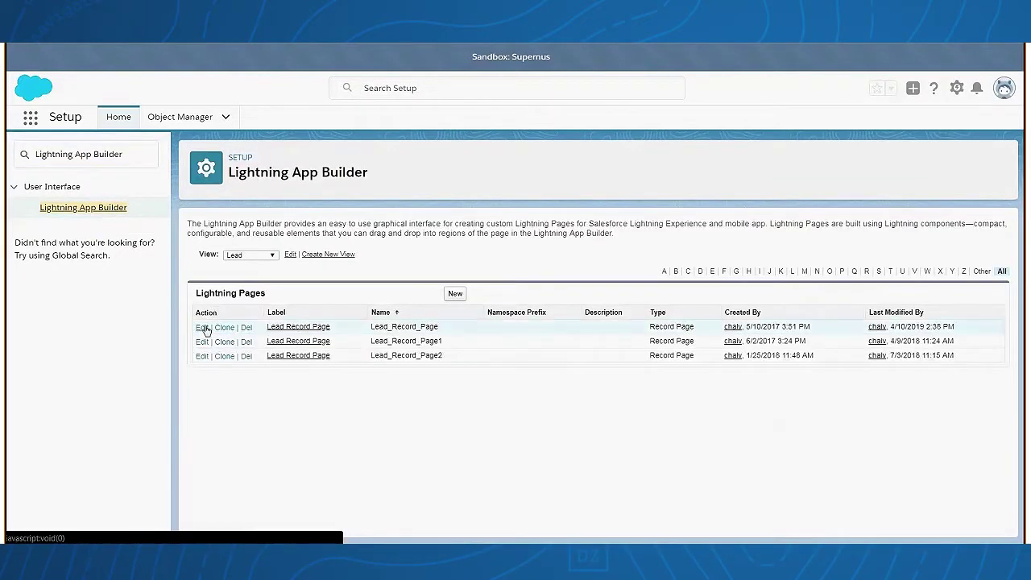
click(202, 327)
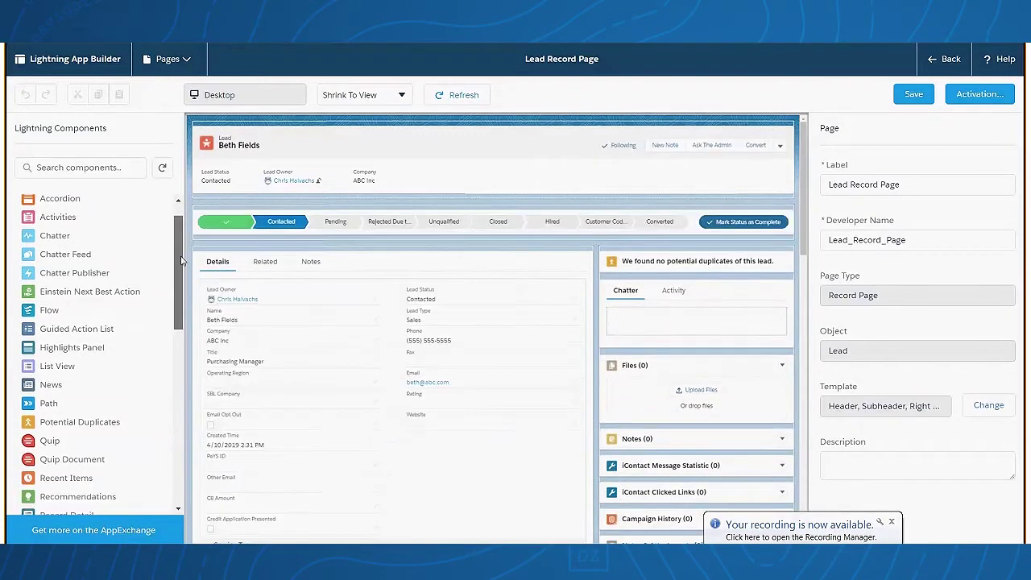
Add a Related List - Single component above the Chatter tabs and set its related list to Approval History
drag(179, 249, 181, 326)
drag(78, 348, 632, 281)
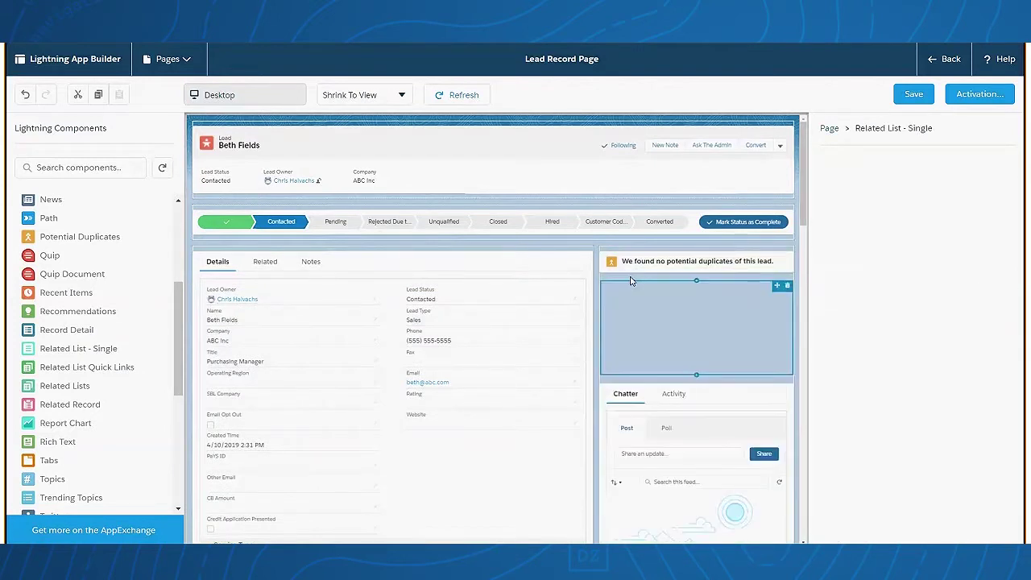
click(901, 237)
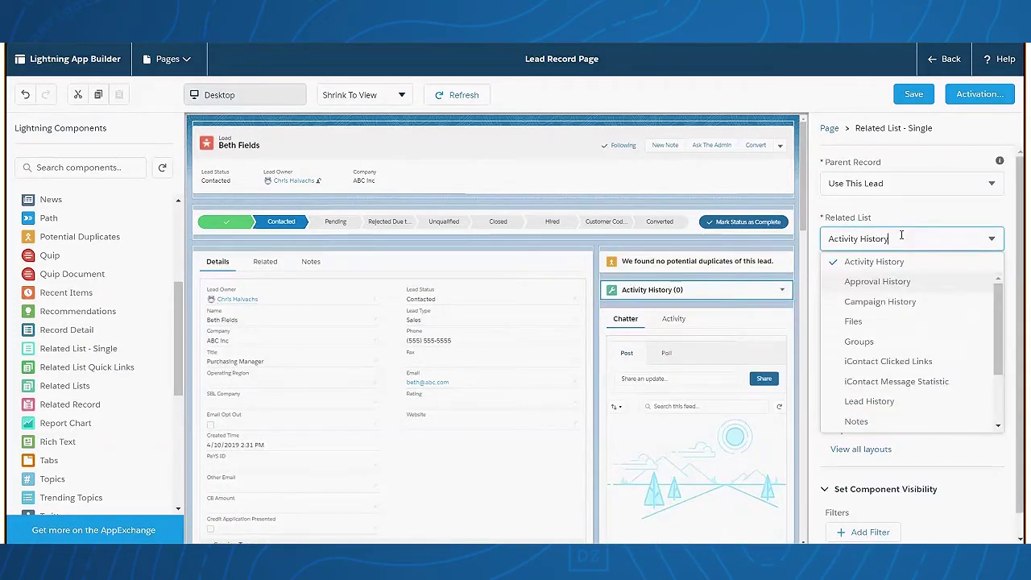
click(896, 281)
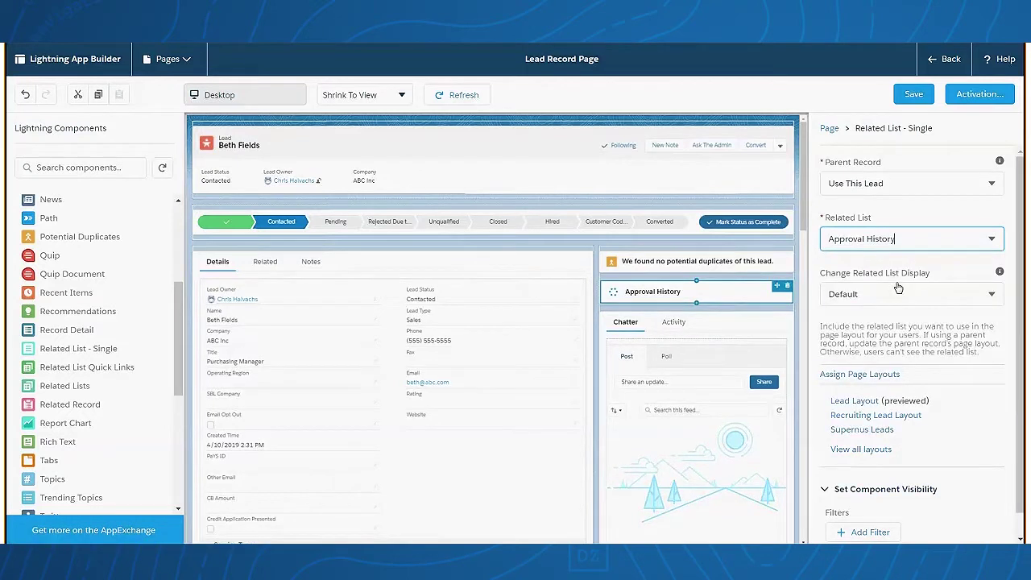
Add a component visibility filter to the Approval History list, using the Lead Status record field
scroll(893, 322, down, 1)
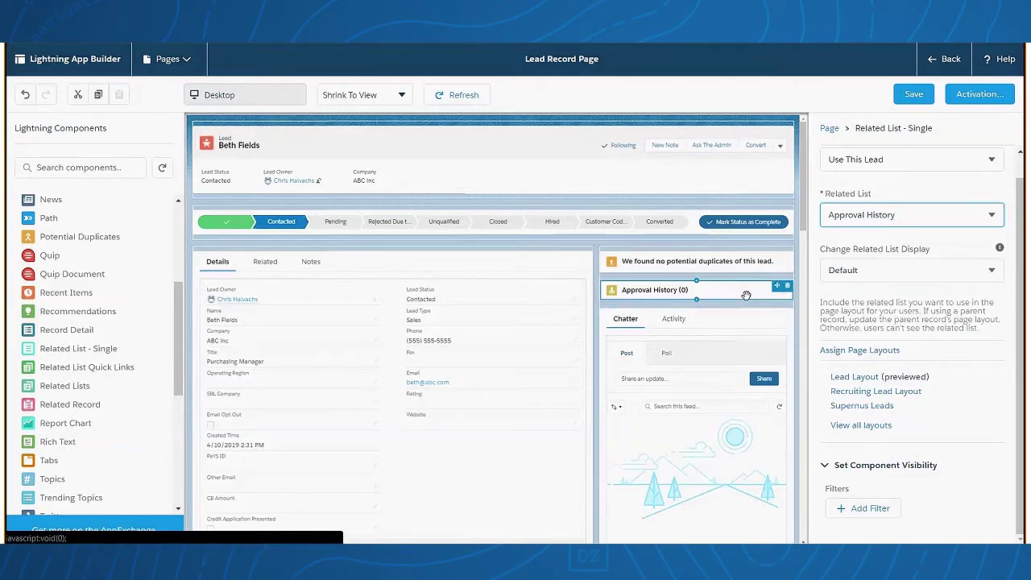
click(873, 512)
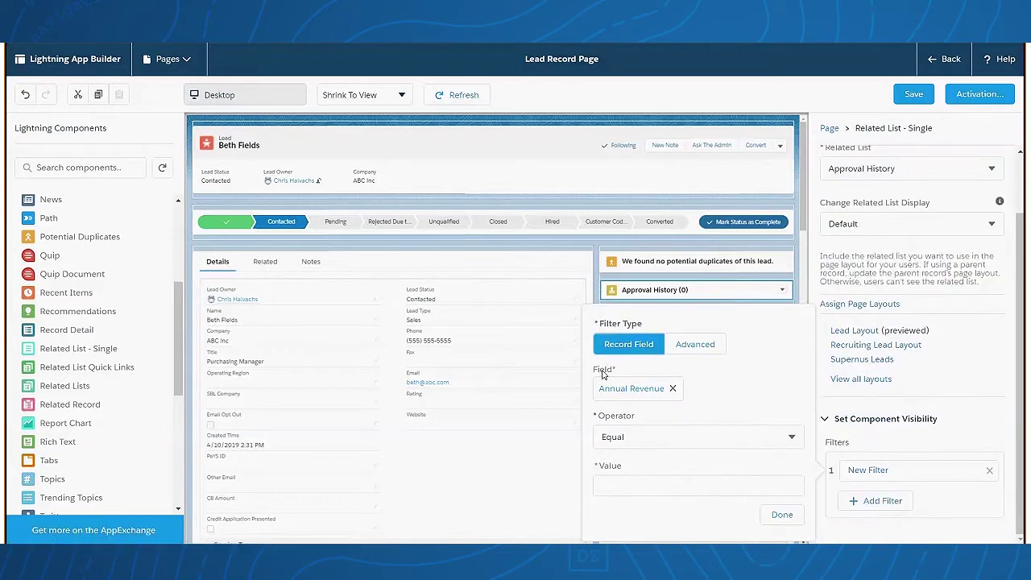
click(672, 389)
scroll(667, 306, down, 5)
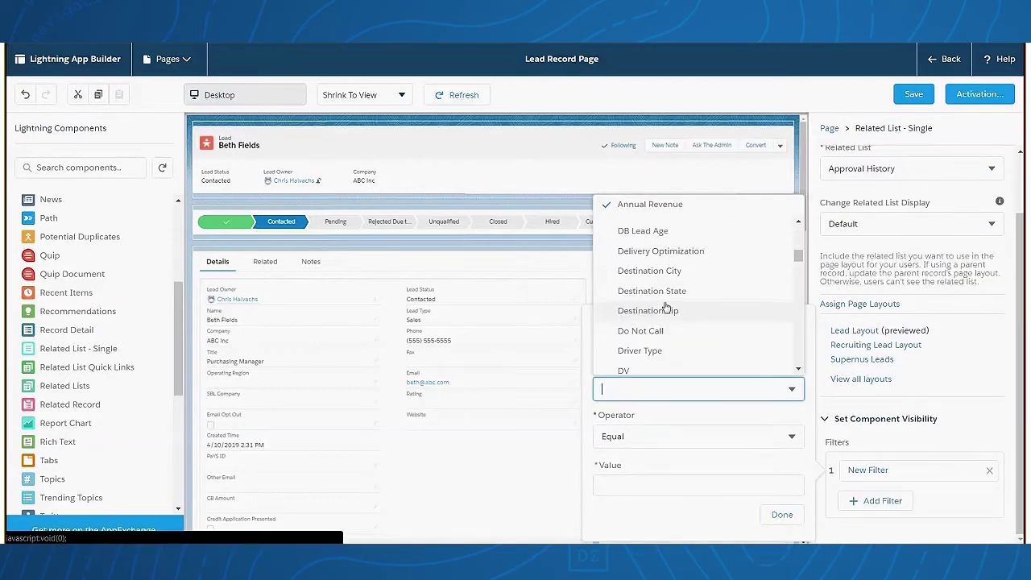
scroll(666, 308, down, 1)
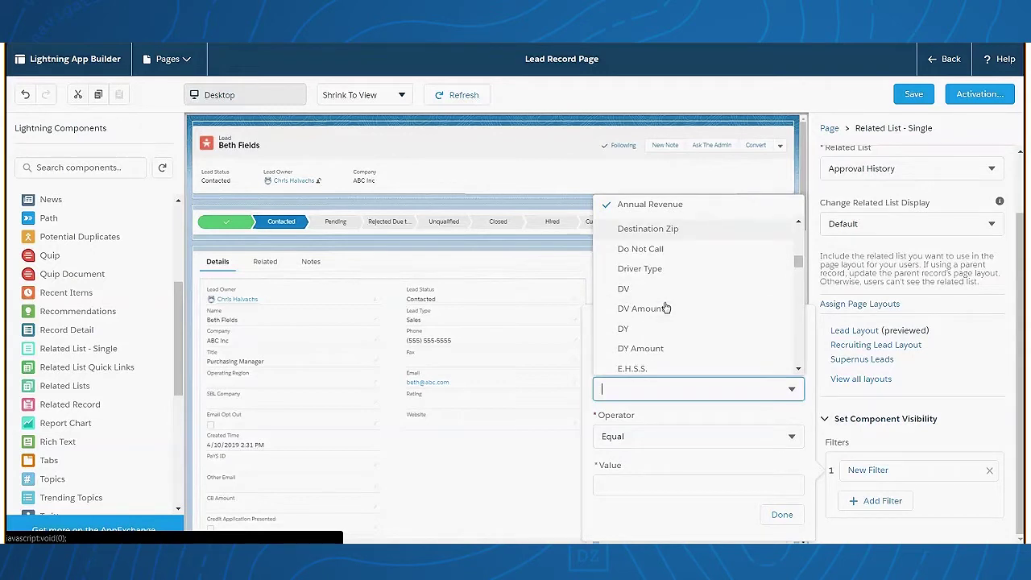
scroll(666, 309, down, 5)
click(656, 335)
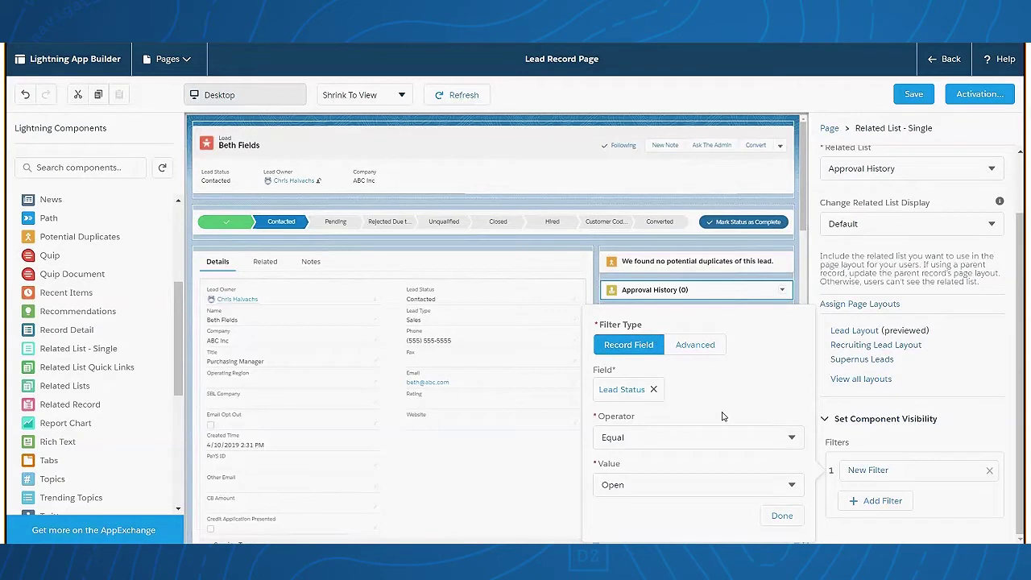
Set the visibility filter's value to Customer Code Request, finish the filter and save the Lead record page
click(794, 488)
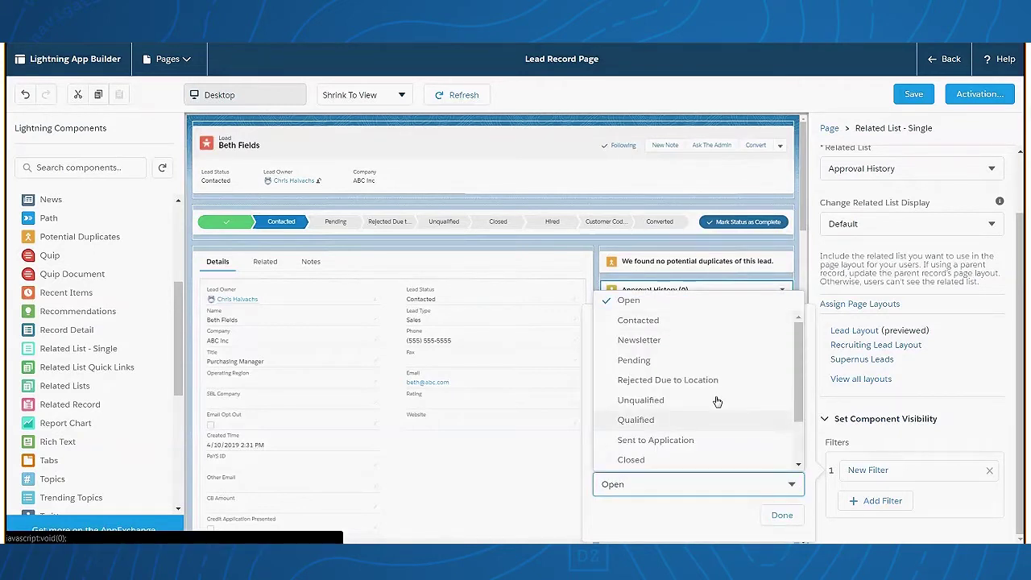
scroll(716, 403, down, 1)
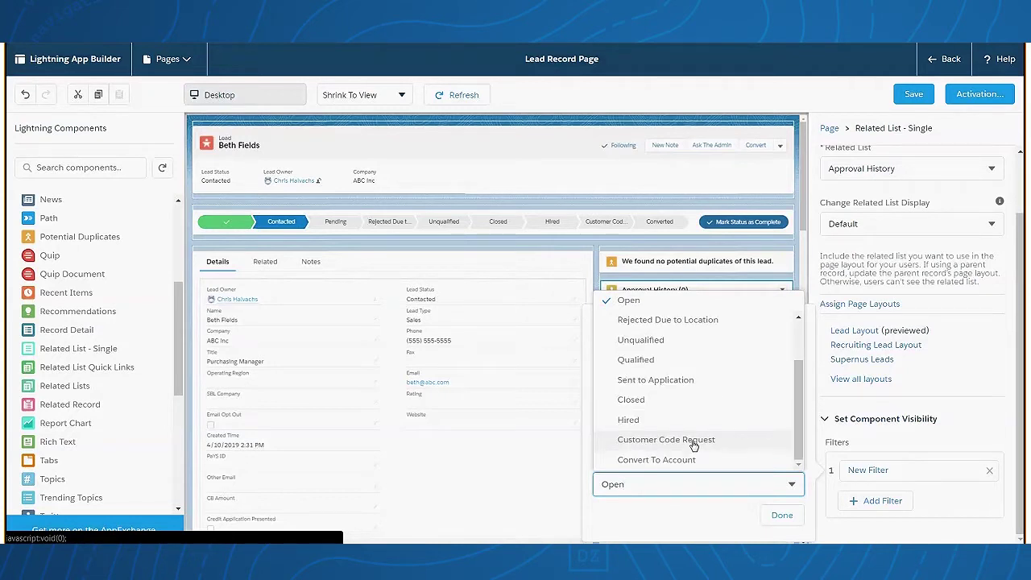
click(693, 440)
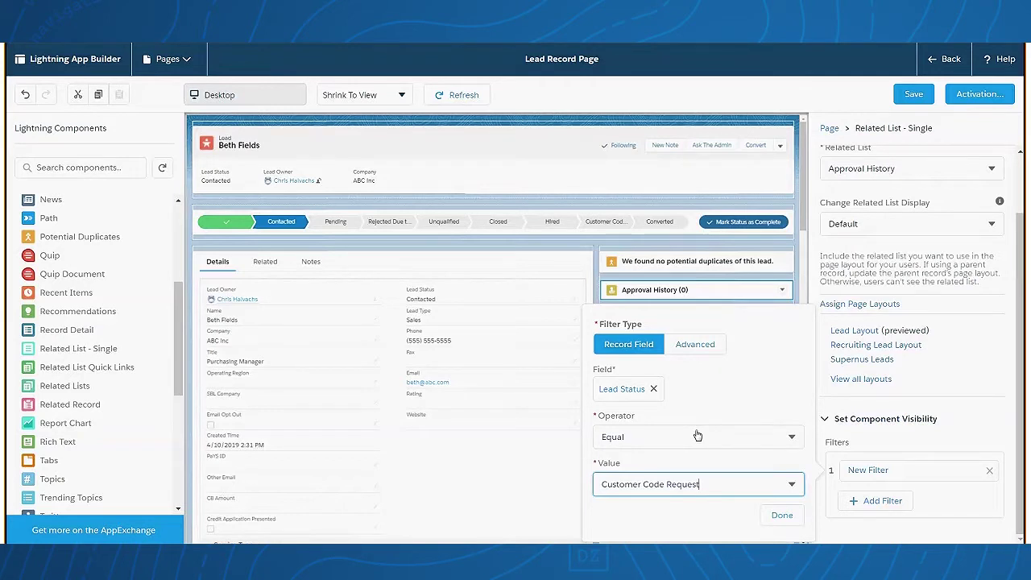
click(782, 516)
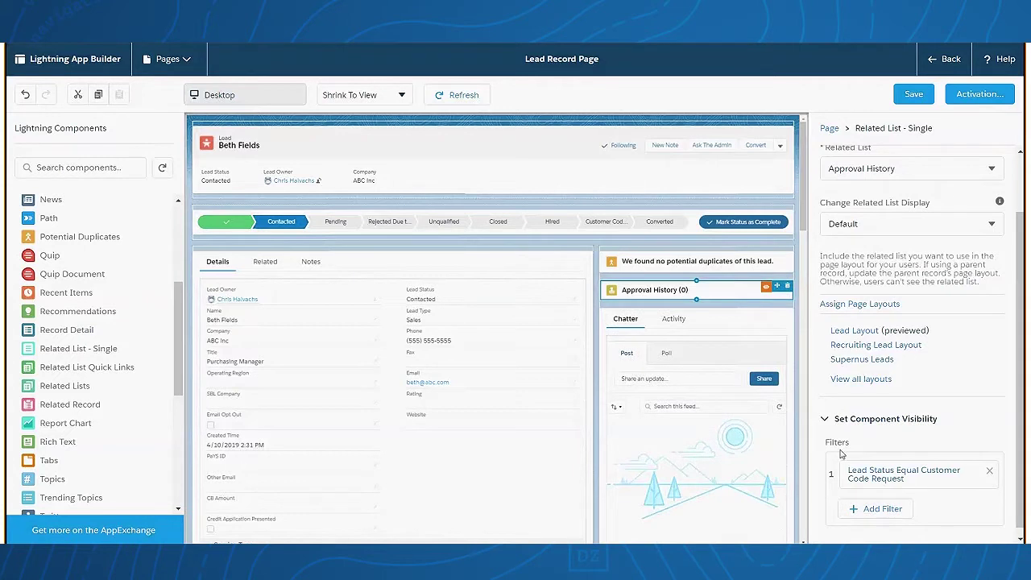
click(914, 96)
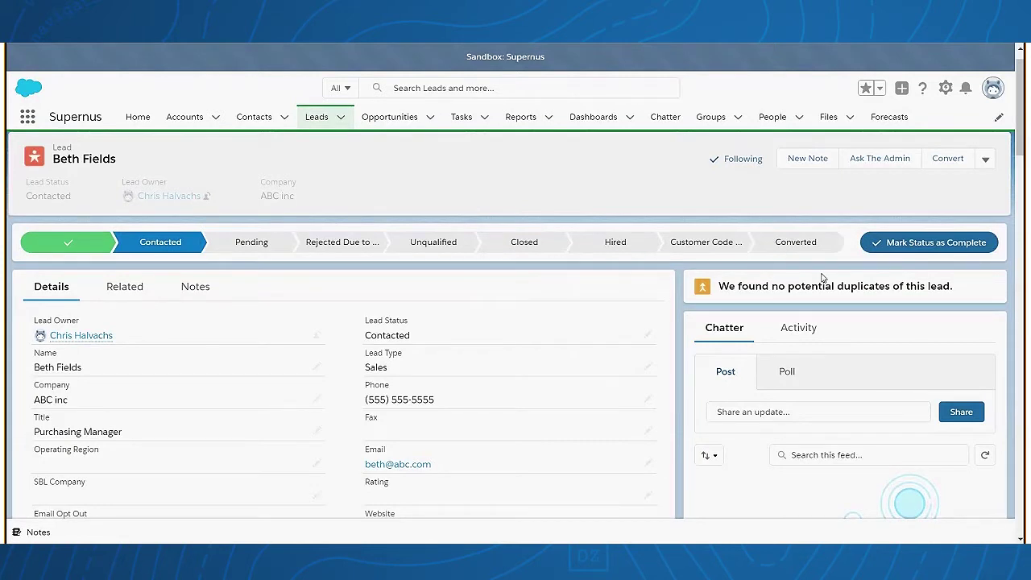
Mark Customer Code Request as the lead's current status and review the Approval History list on the record
click(706, 247)
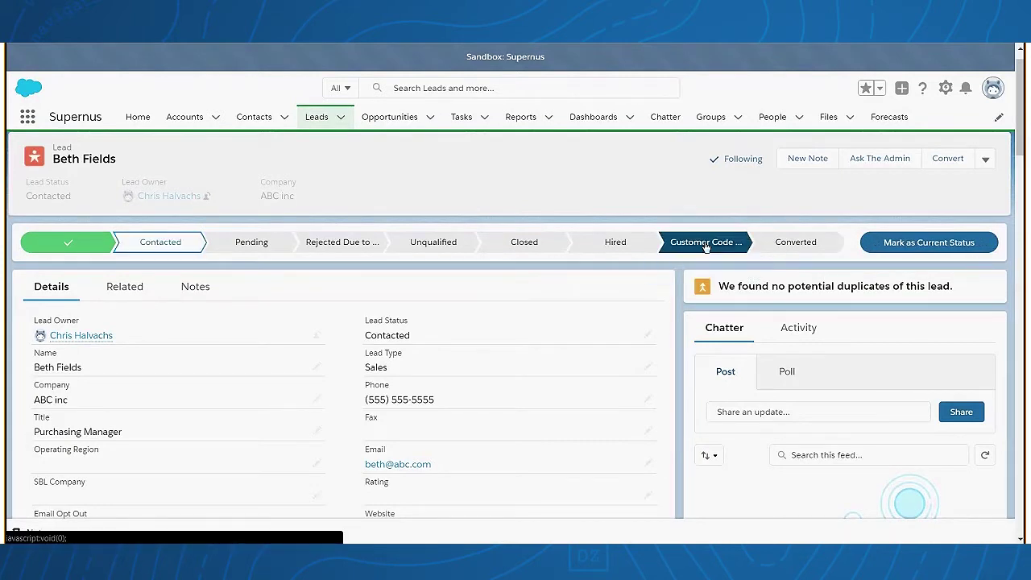
click(934, 245)
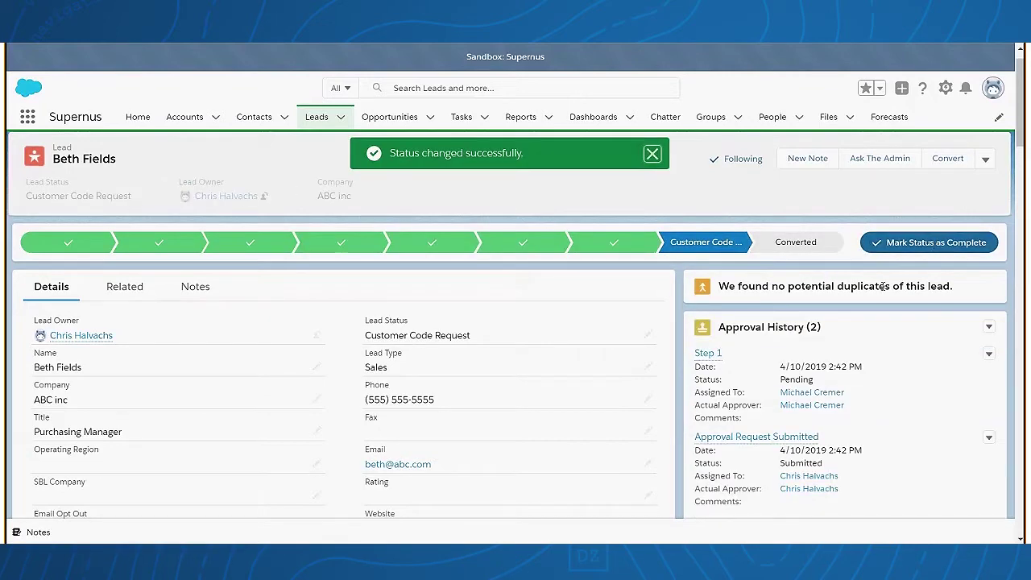
scroll(882, 285, down, 2)
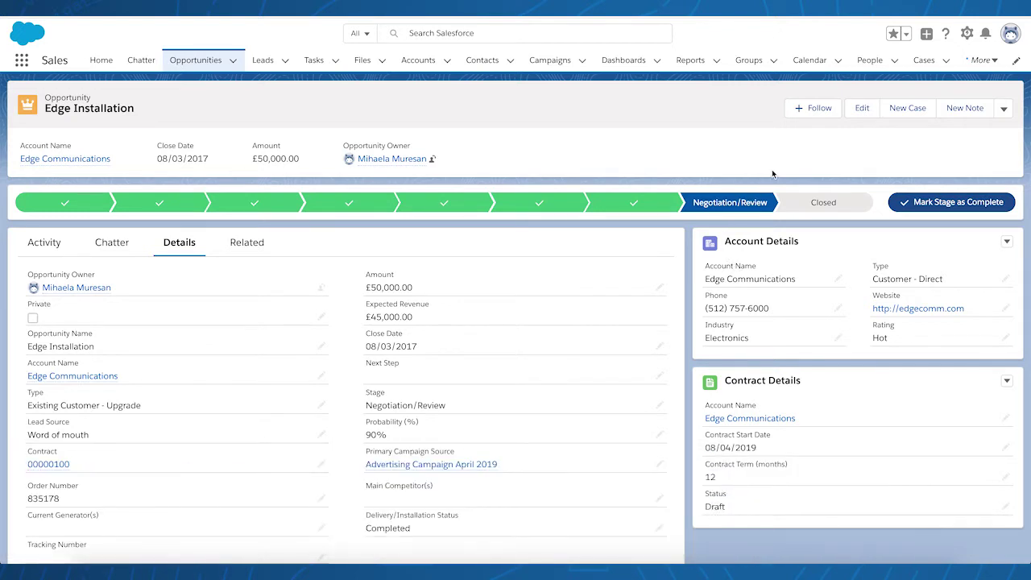
Open Setup from the opportunity record and go to the Account object's Buttons, Links, and Actions
click(967, 34)
click(943, 69)
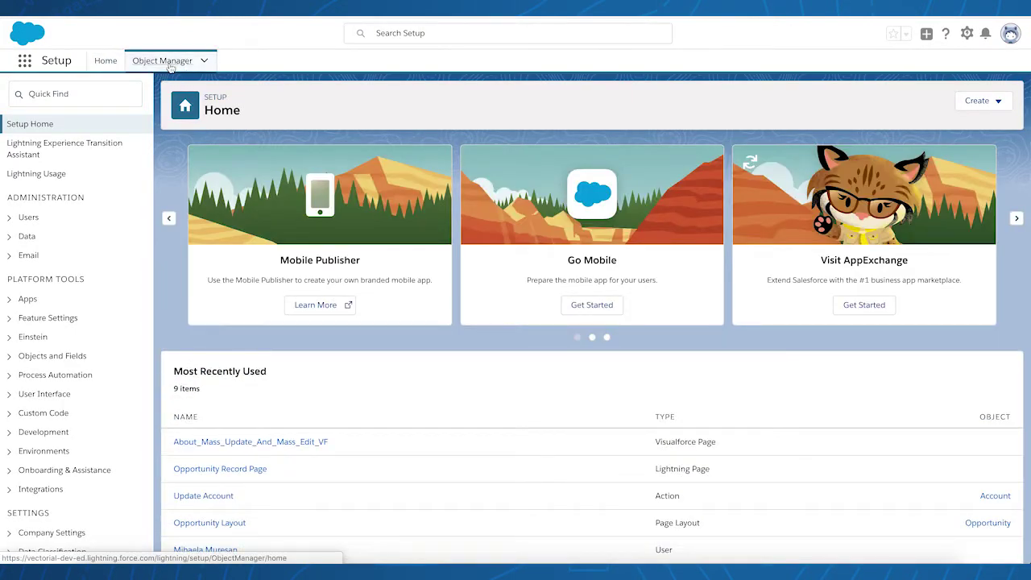
click(165, 63)
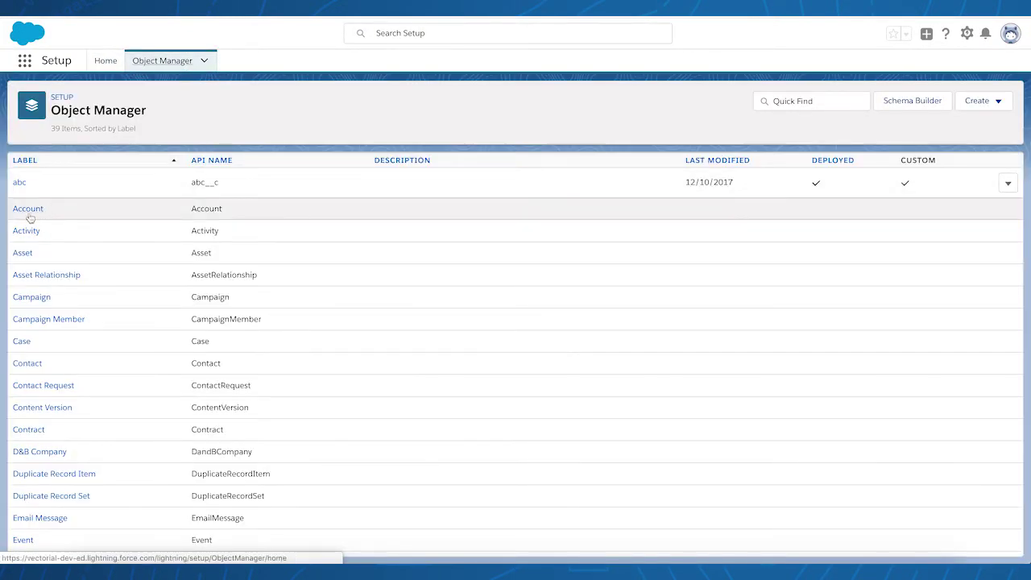
click(26, 212)
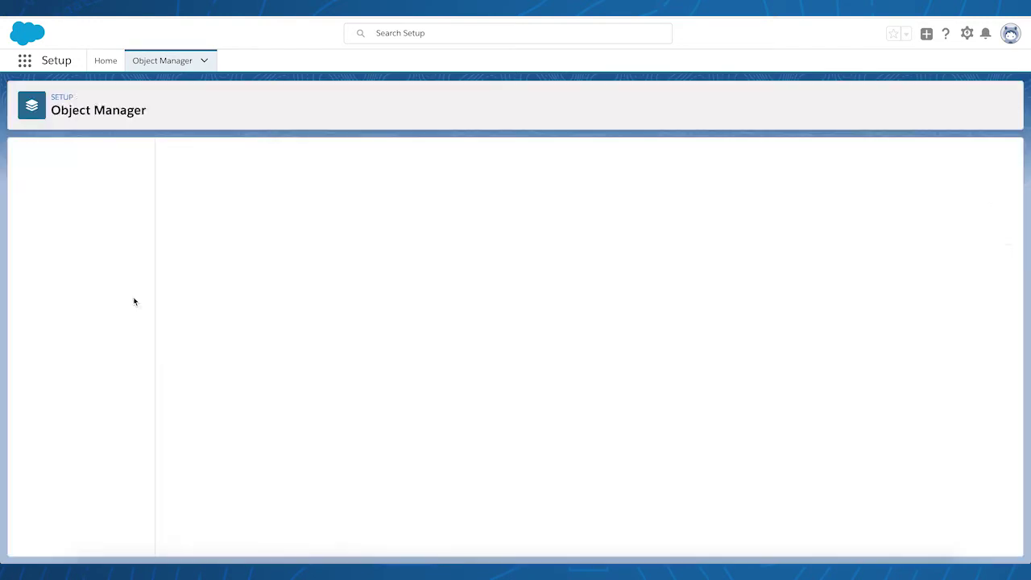
click(95, 252)
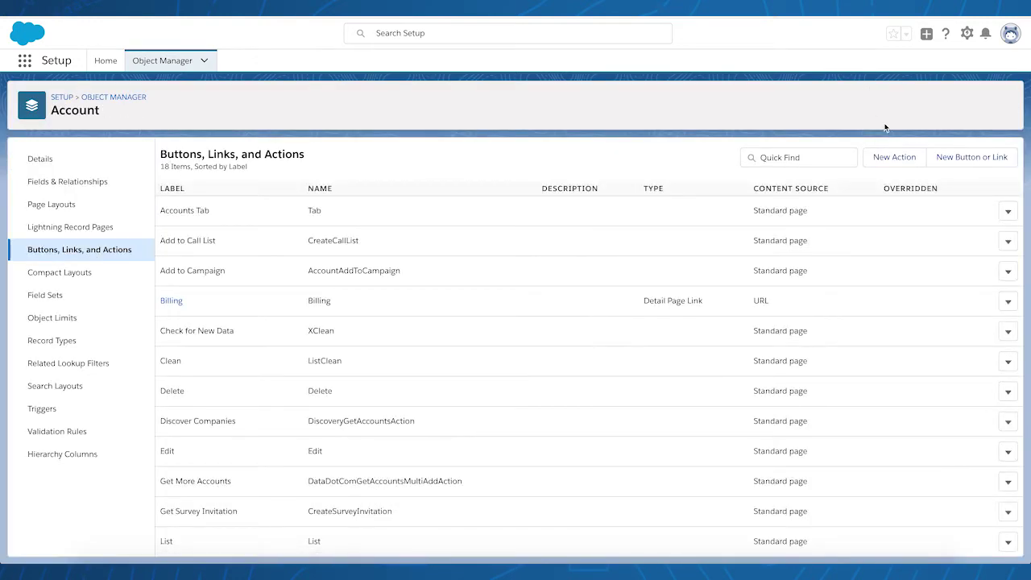
Create an Account action of type Update a Record with label Update Billing Details and name Update_Billing_Details, and save it
click(886, 166)
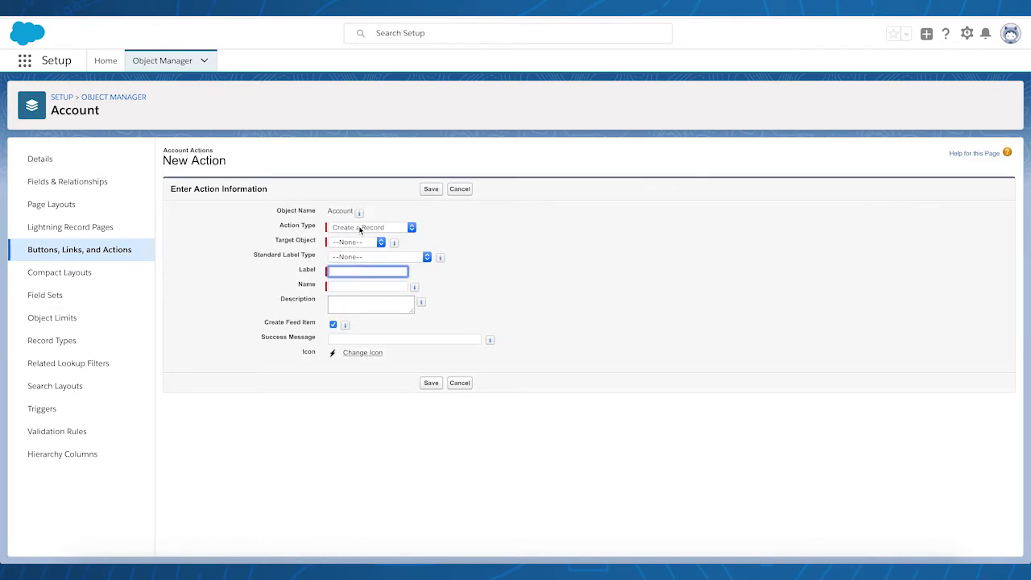
click(360, 229)
click(361, 266)
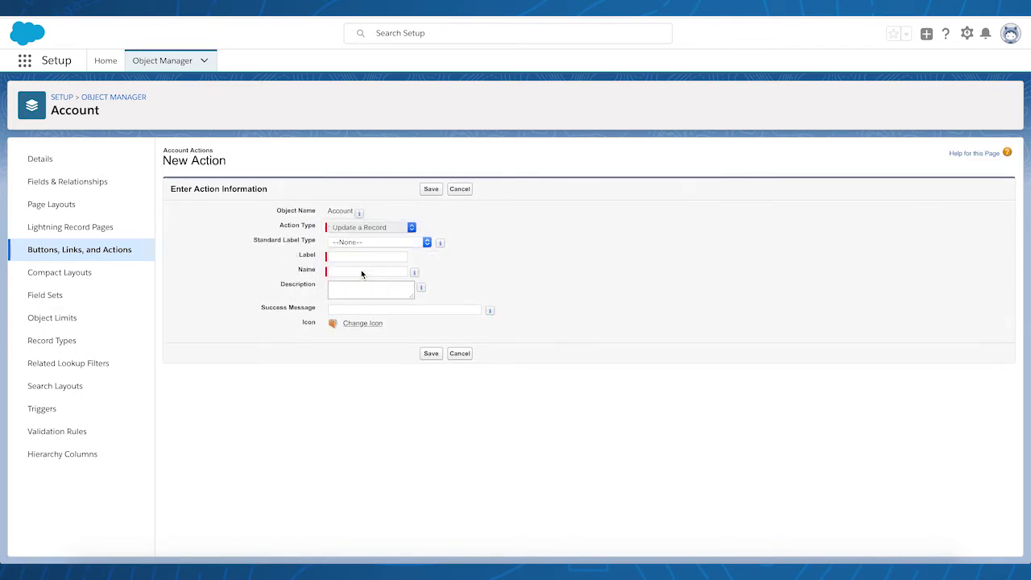
click(370, 256)
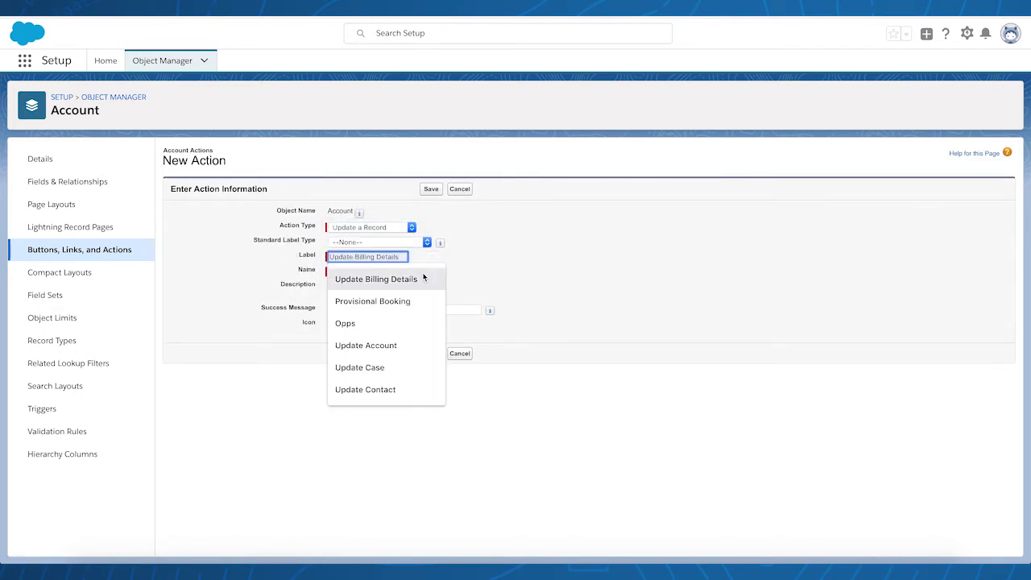
click(380, 282)
click(352, 273)
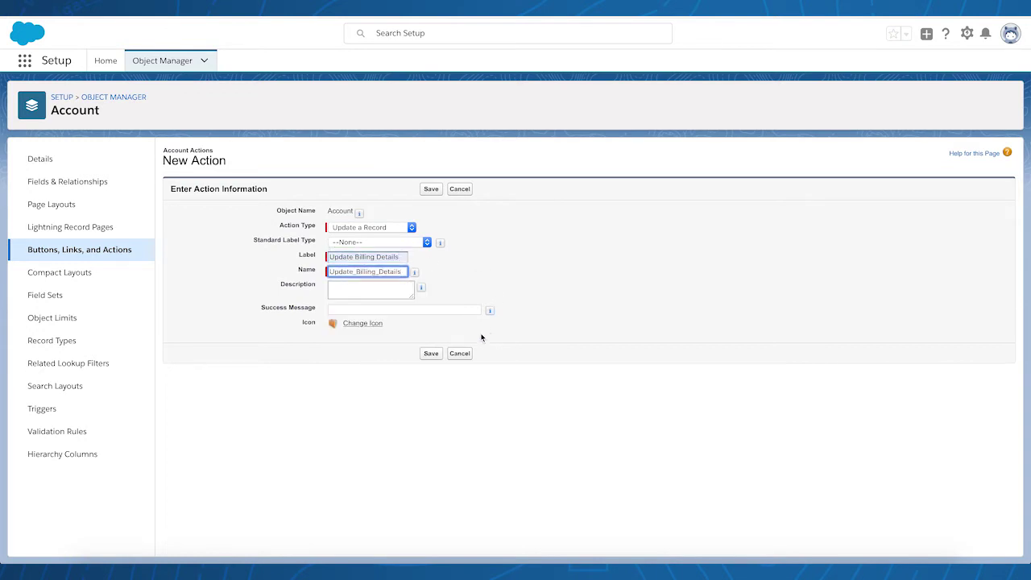
click(431, 354)
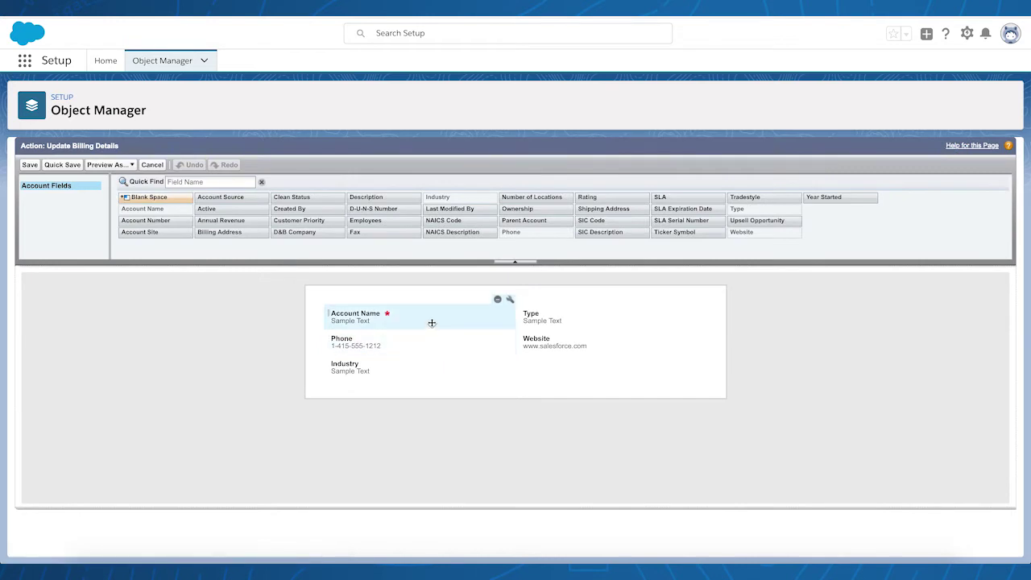
Remove the Account Name, Phone, Industry, Type and Website fields from the Update Billing Details action layout
click(414, 316)
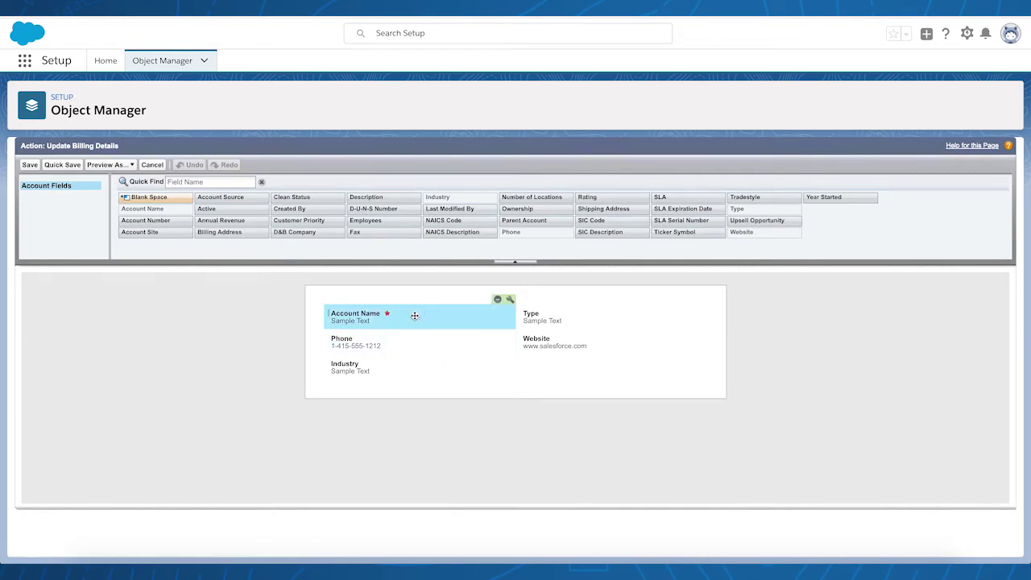
shift+click(436, 363)
drag(443, 344, 443, 205)
drag(545, 319, 509, 226)
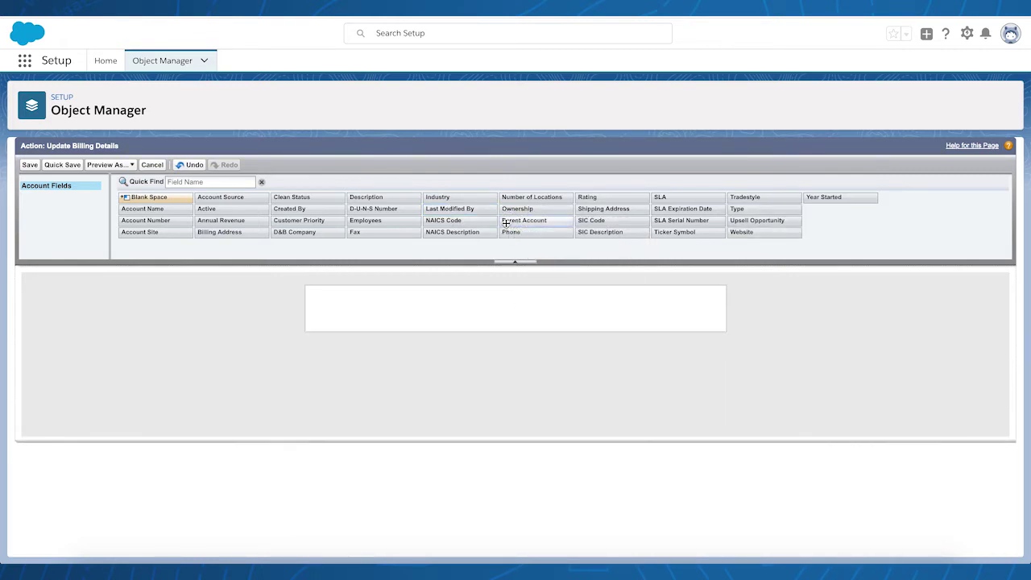
Add the Billing Address field to the action layout and save the layout
drag(225, 231, 362, 309)
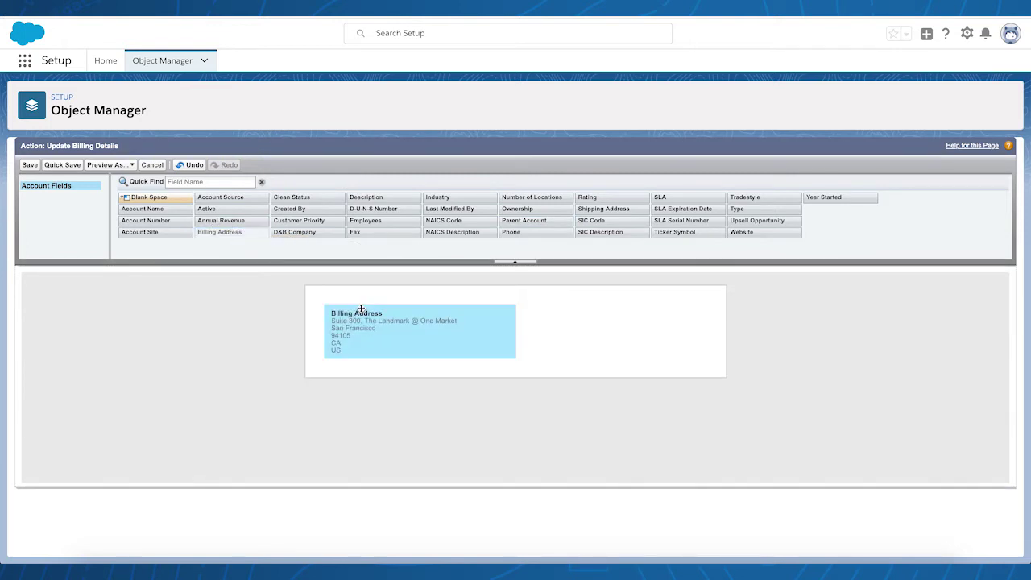
click(30, 165)
click(479, 380)
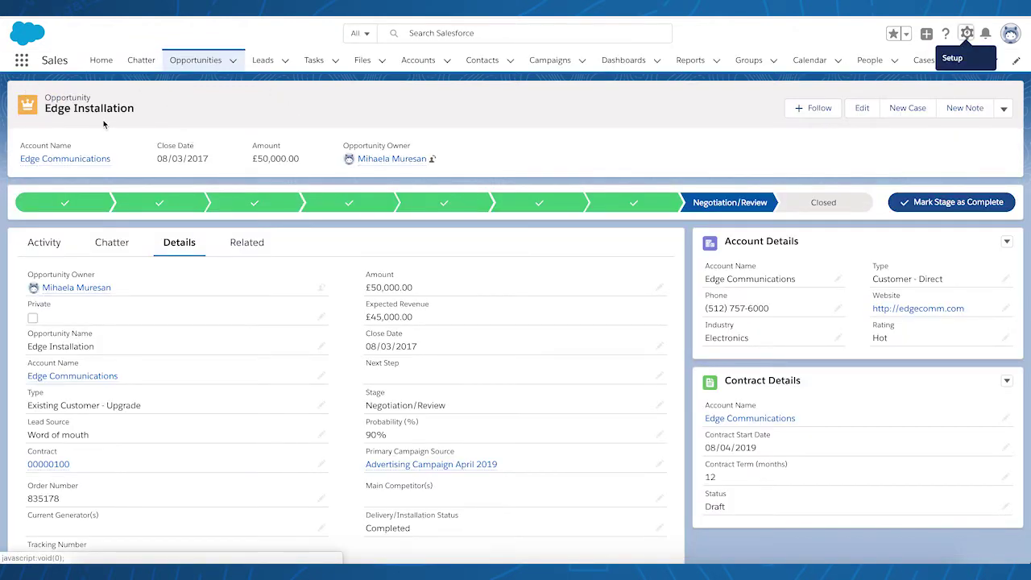
Open the opportunity record page for editing and add a Related Record component between Account Details and Contract Details
click(967, 36)
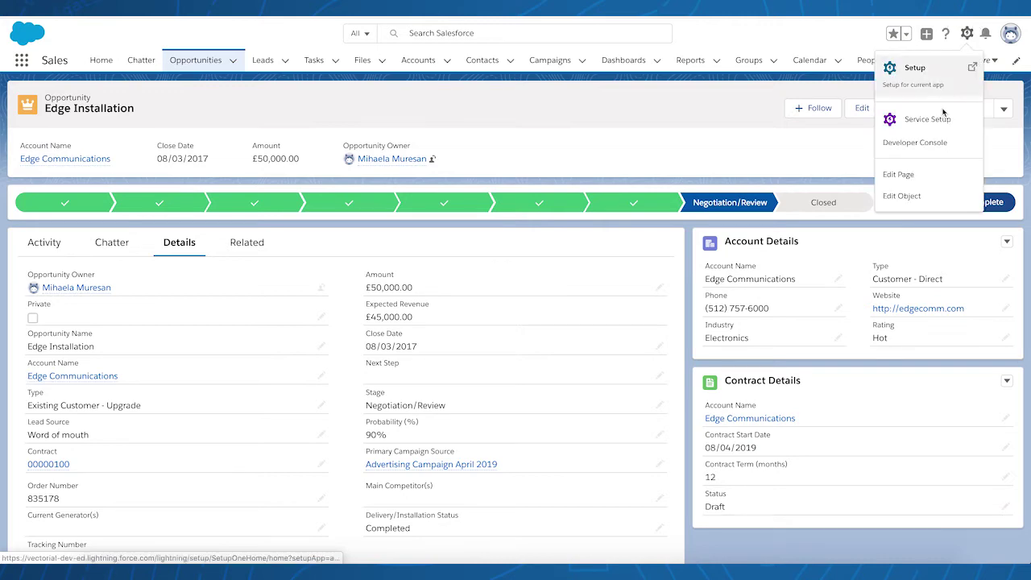
click(907, 174)
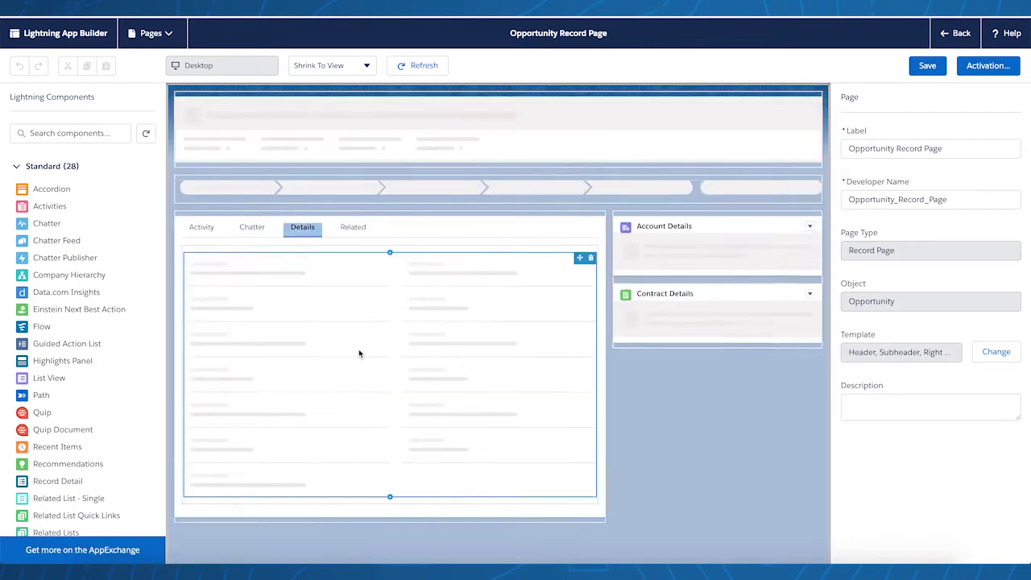
scroll(56, 500, down, 5)
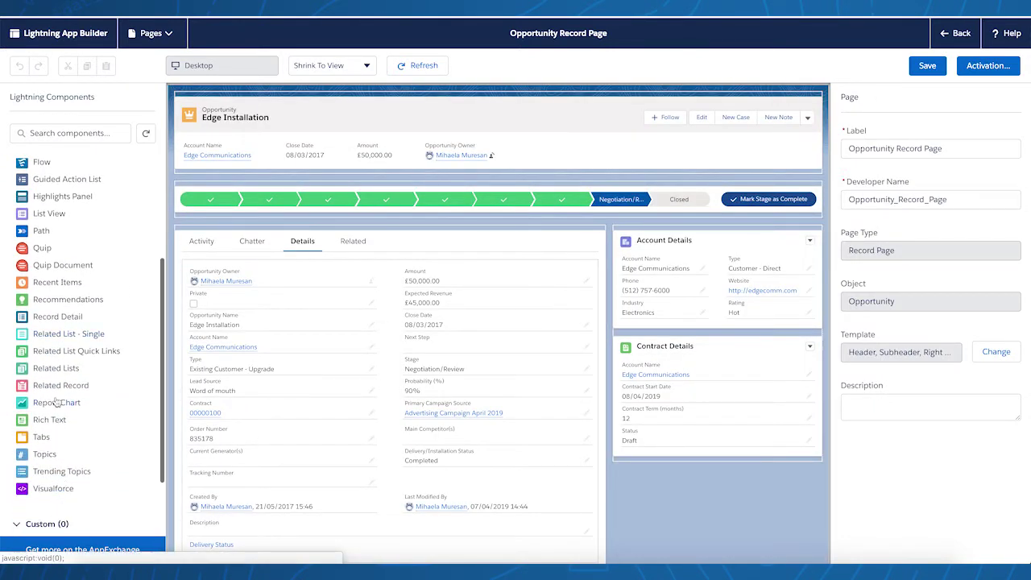
drag(48, 385, 694, 325)
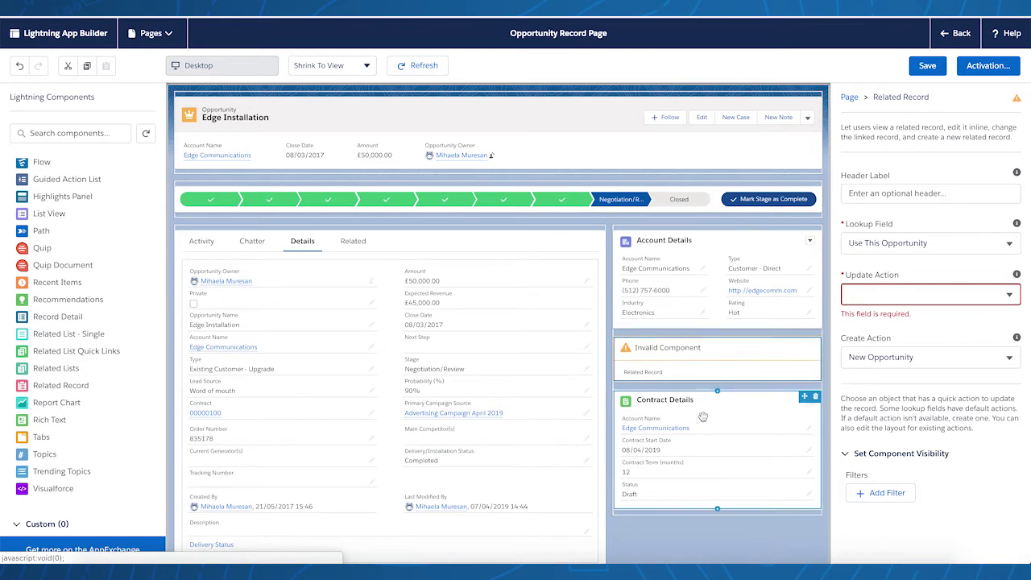
Configure the new Related Record component with lookup field Account Name, update action Update Billing Details and header label Billing Details
click(916, 244)
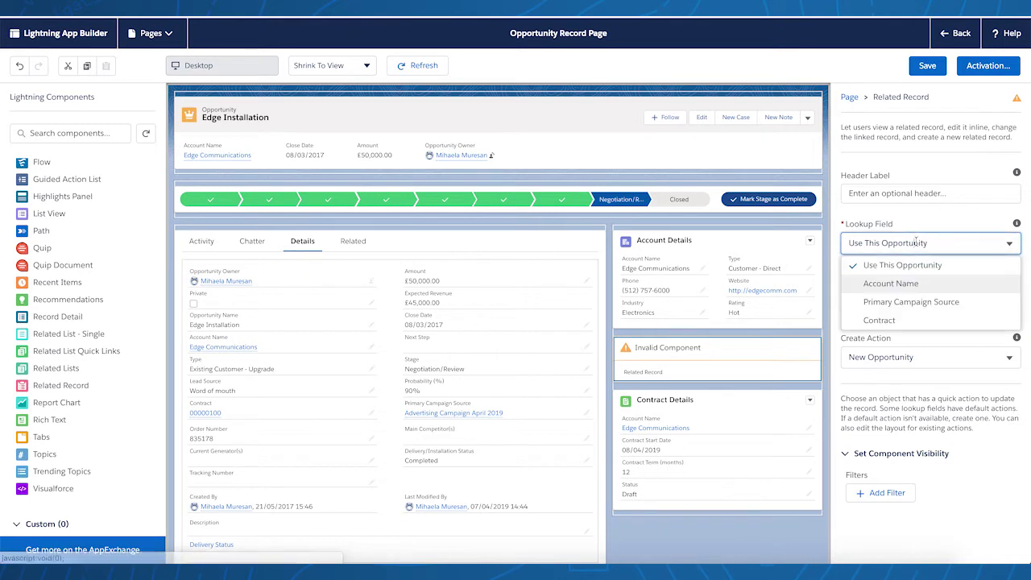
click(878, 285)
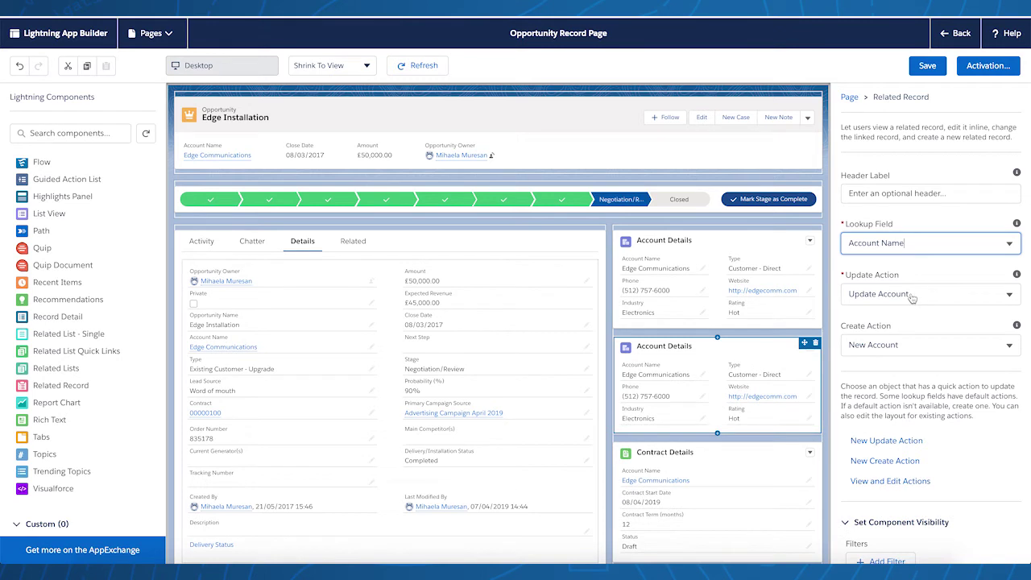
click(910, 296)
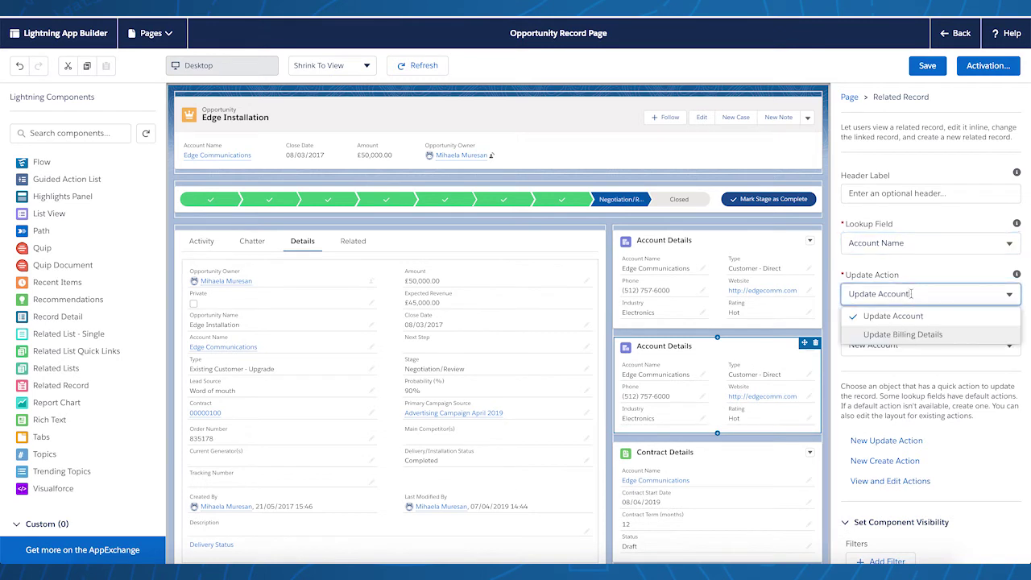
click(871, 335)
click(865, 193)
text(Billing Details)
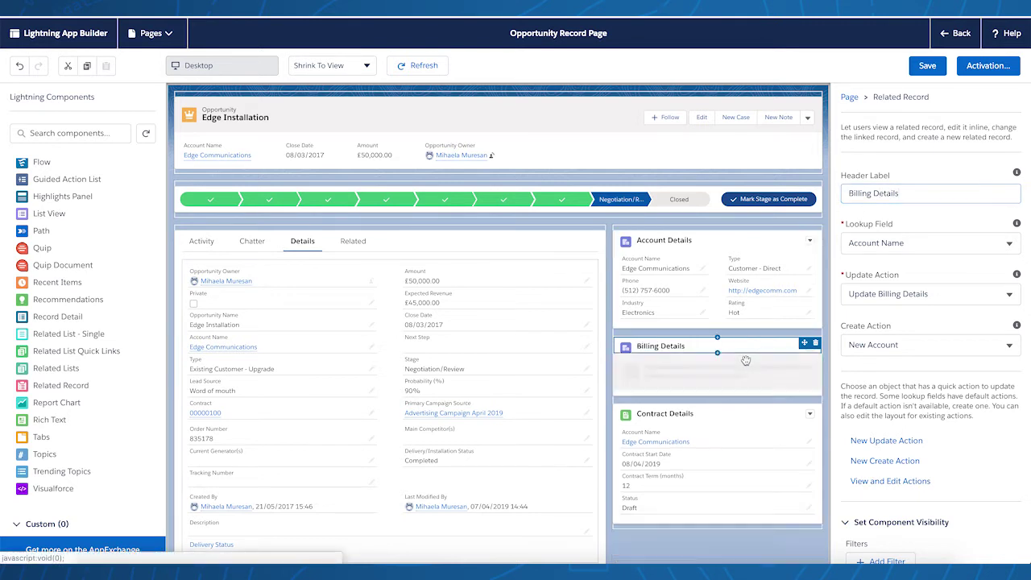
Save the opportunity record page and return to the Edge Installation record
click(947, 86)
click(929, 67)
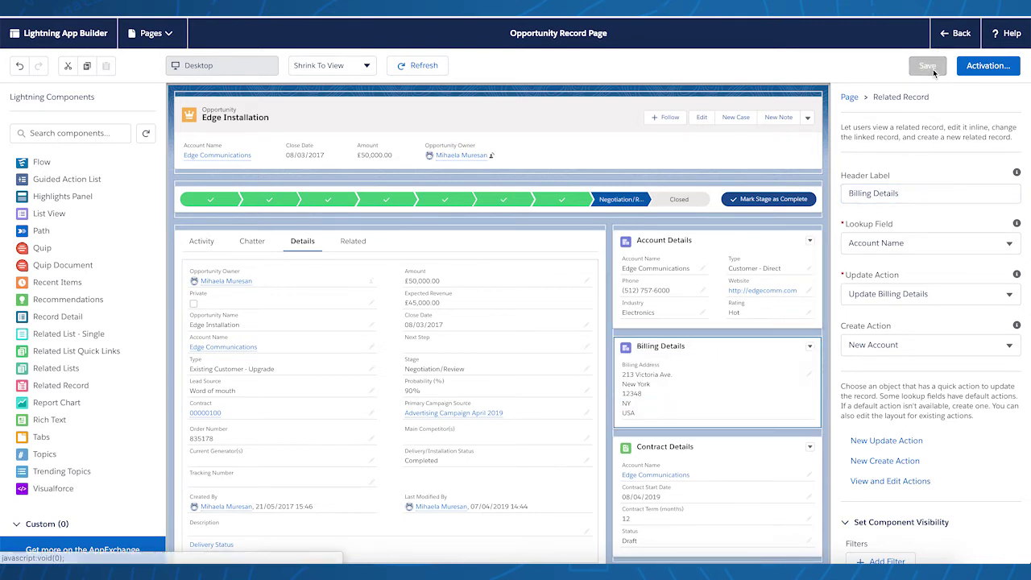
click(951, 39)
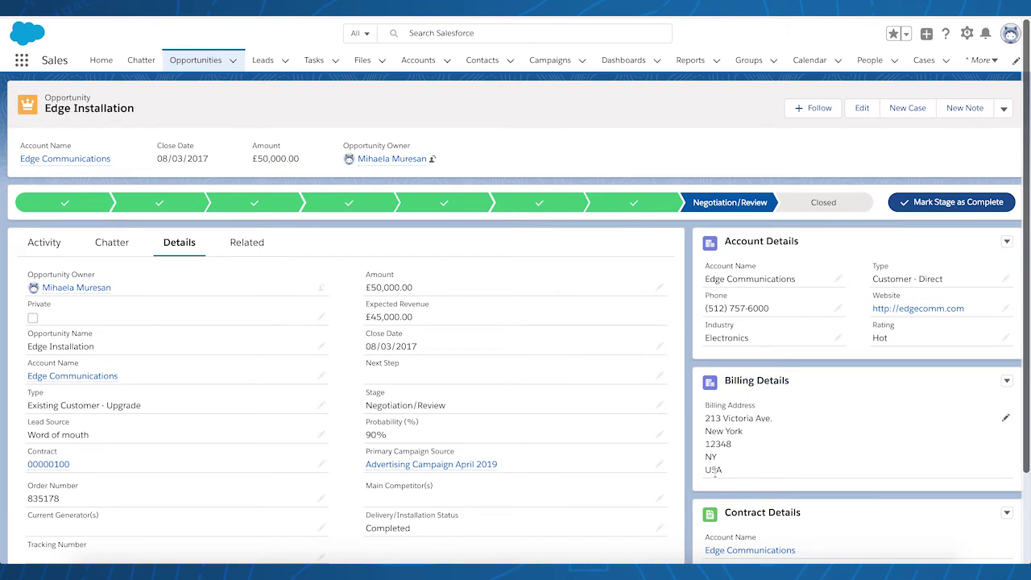
Edit the billing postal code inline in the Billing Details component on the opportunity and save the change
scroll(985, 427, down, 2)
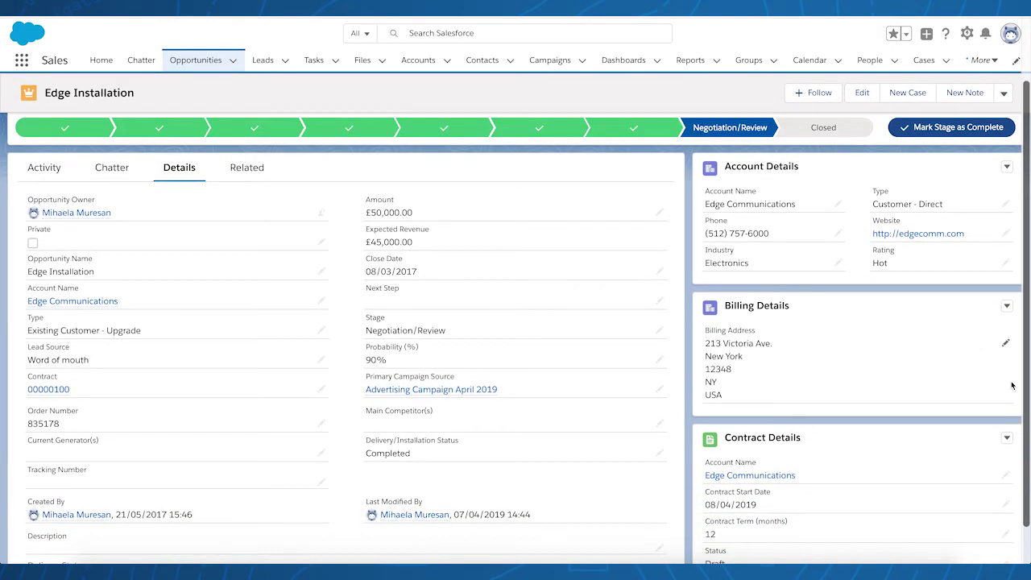
click(1006, 343)
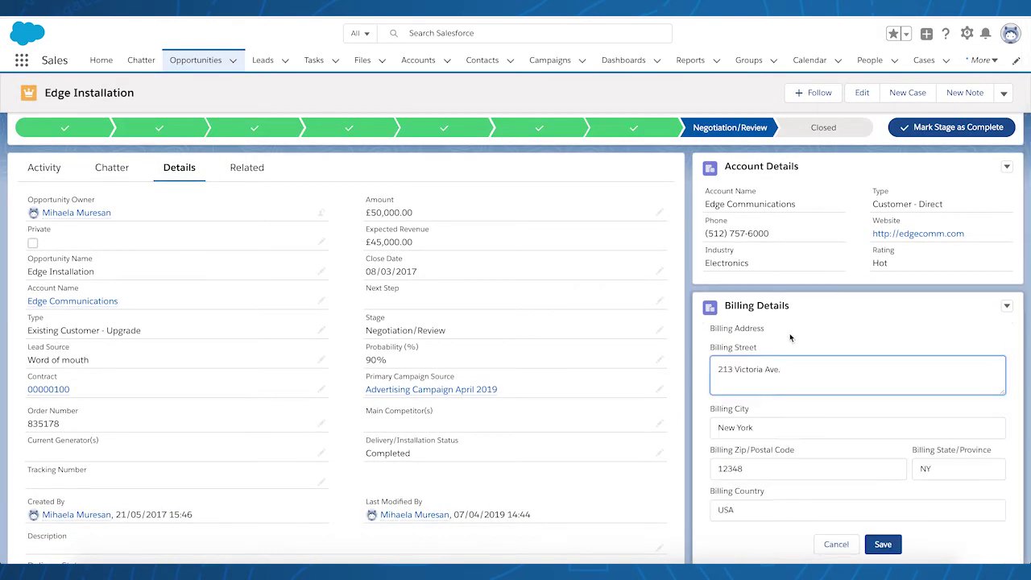
click(764, 470)
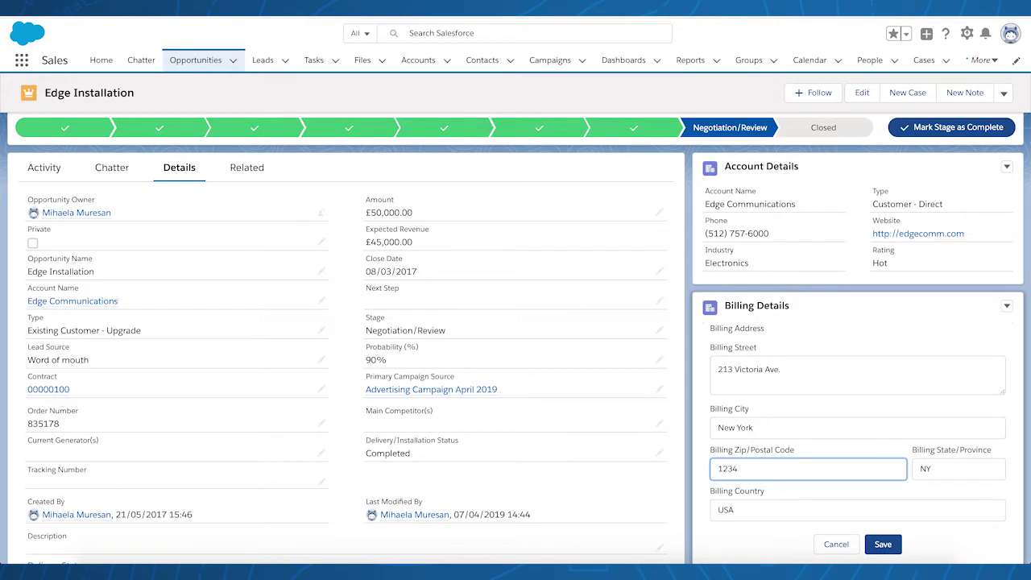
click(882, 544)
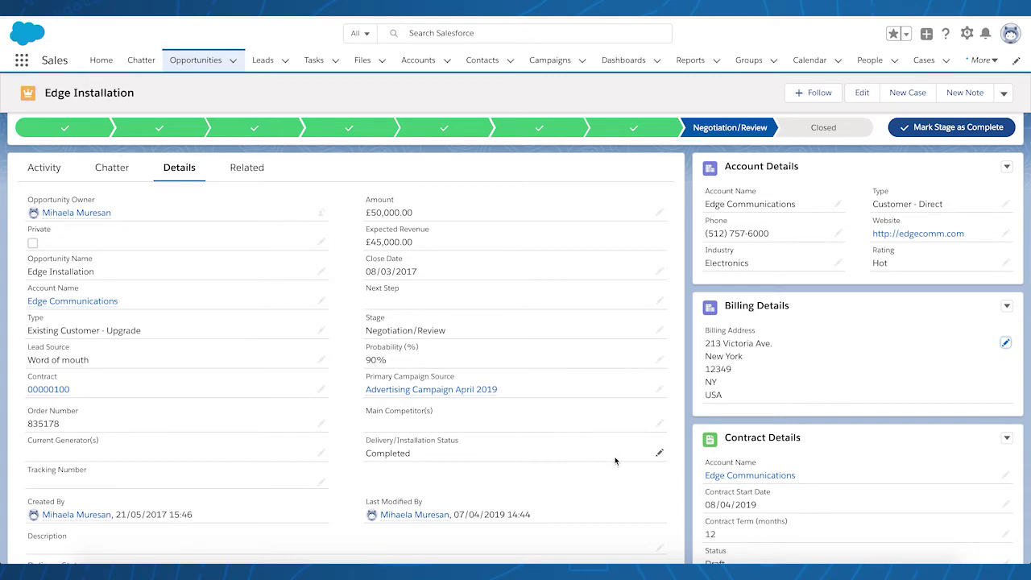
scroll(616, 460, down, 1)
scroll(617, 398, up, 3)
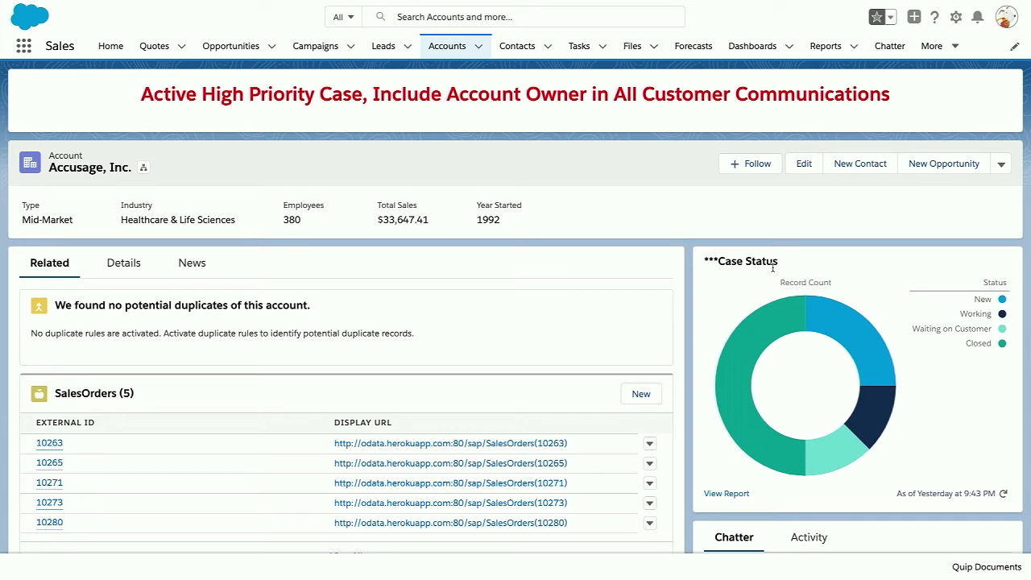
Open the Accusage, Inc. account record page for editing and change its template to Header and Three Regions, keeping the proposed region mapping
click(956, 19)
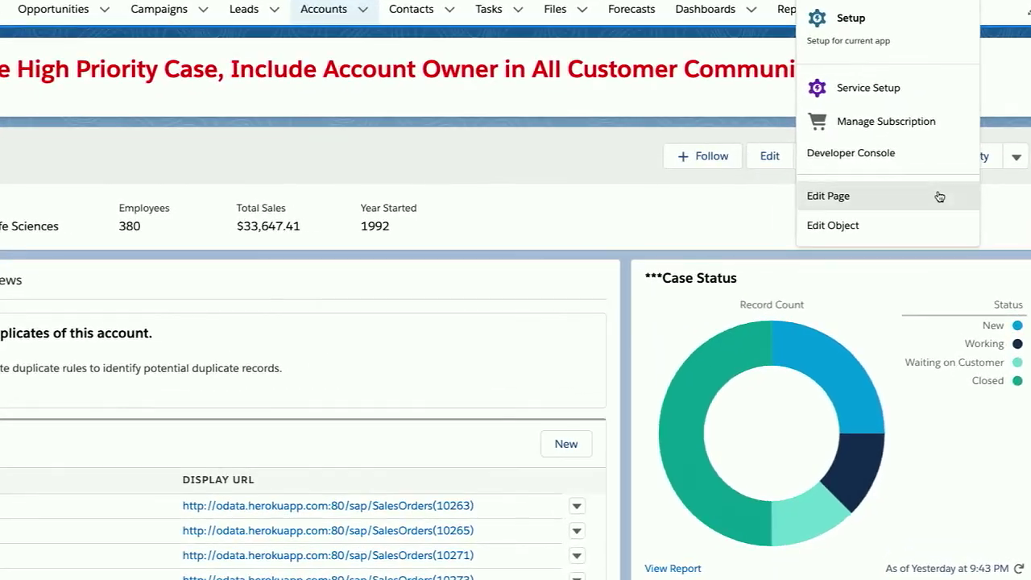
click(939, 196)
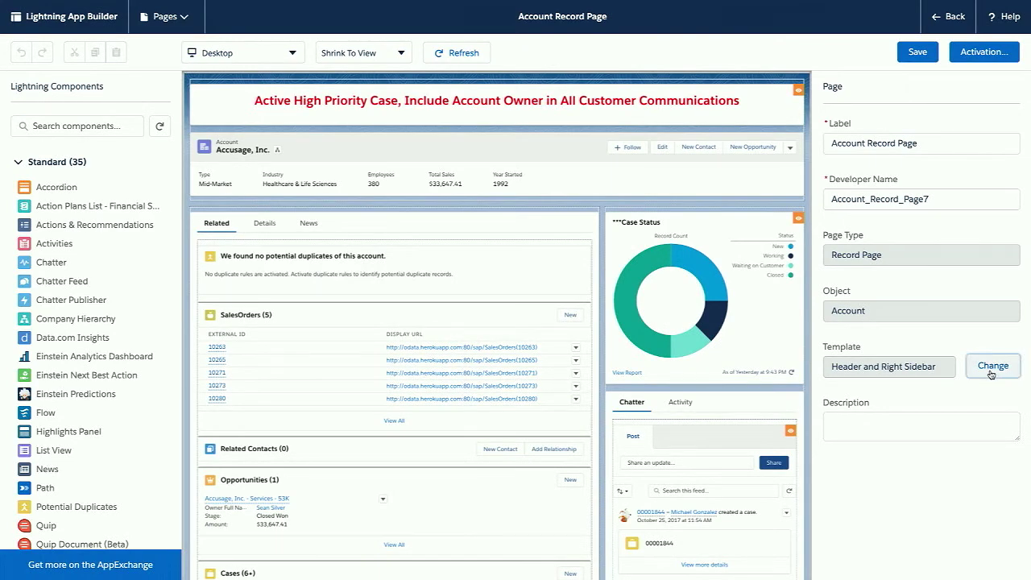
click(992, 370)
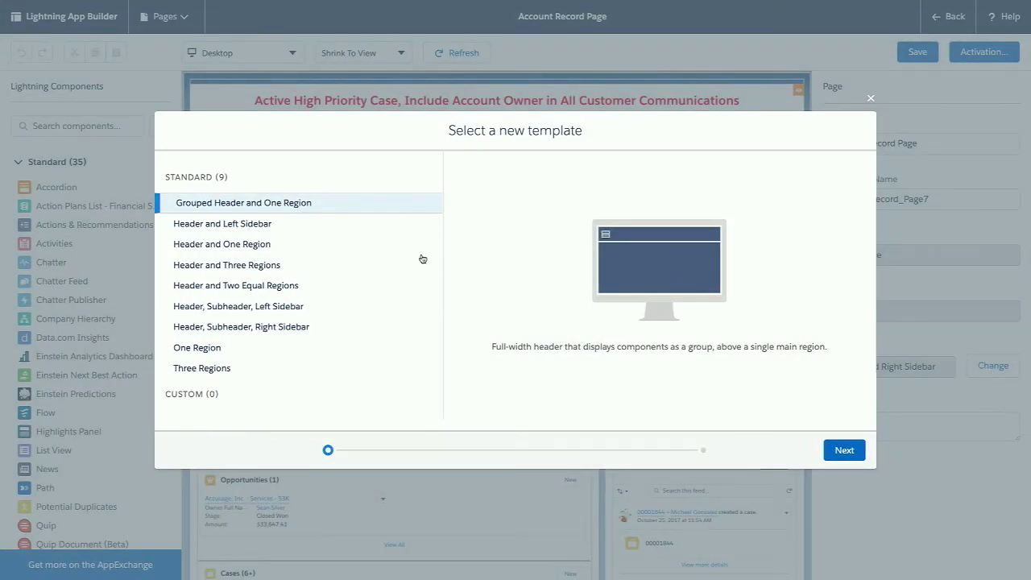
click(315, 231)
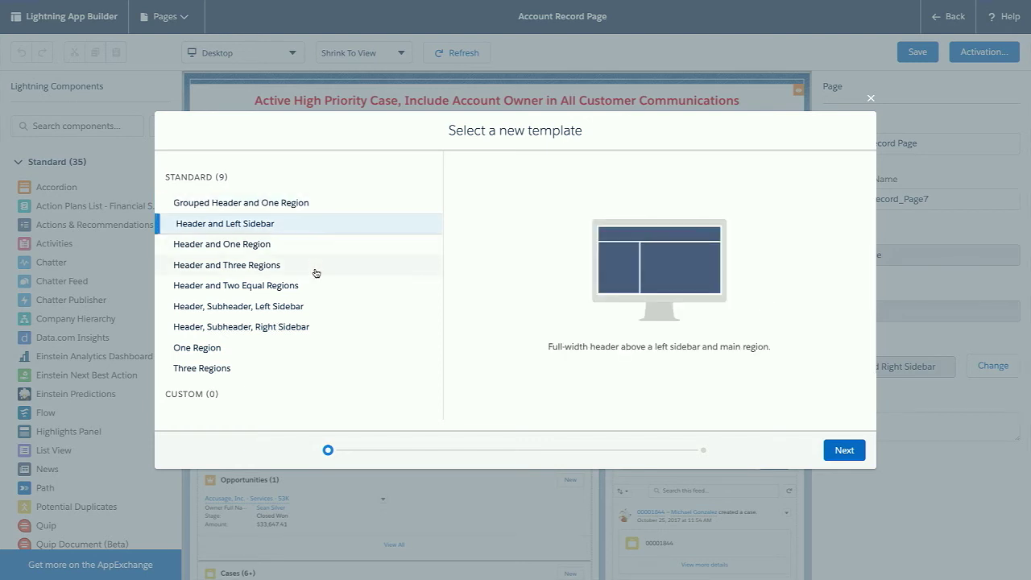
click(314, 268)
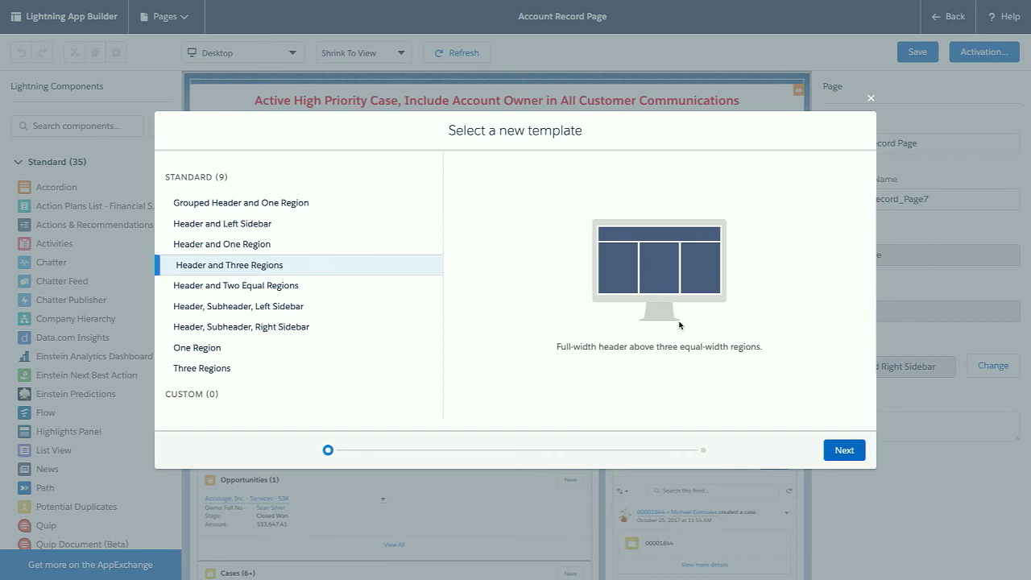
click(837, 450)
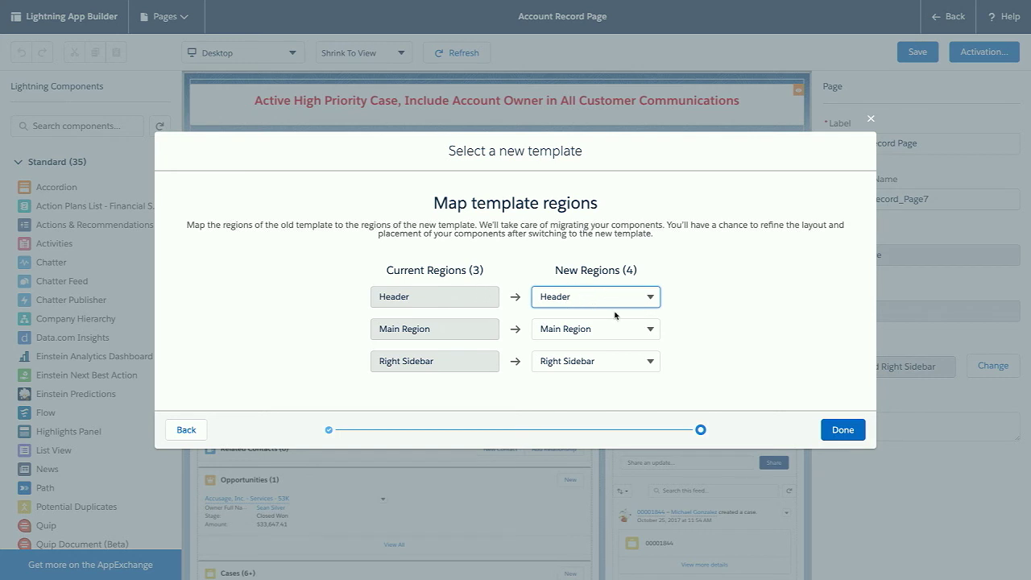
click(843, 430)
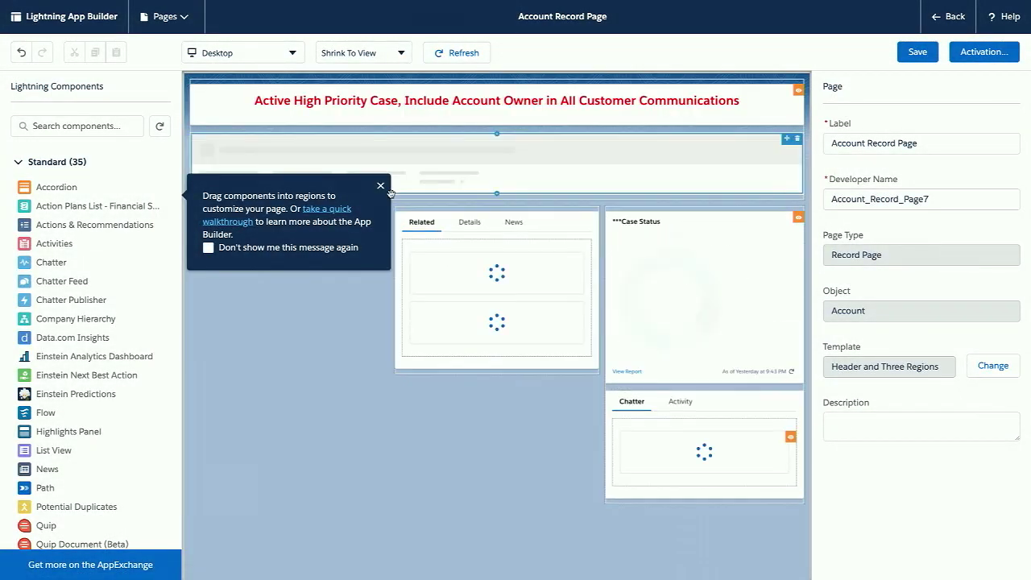
click(380, 186)
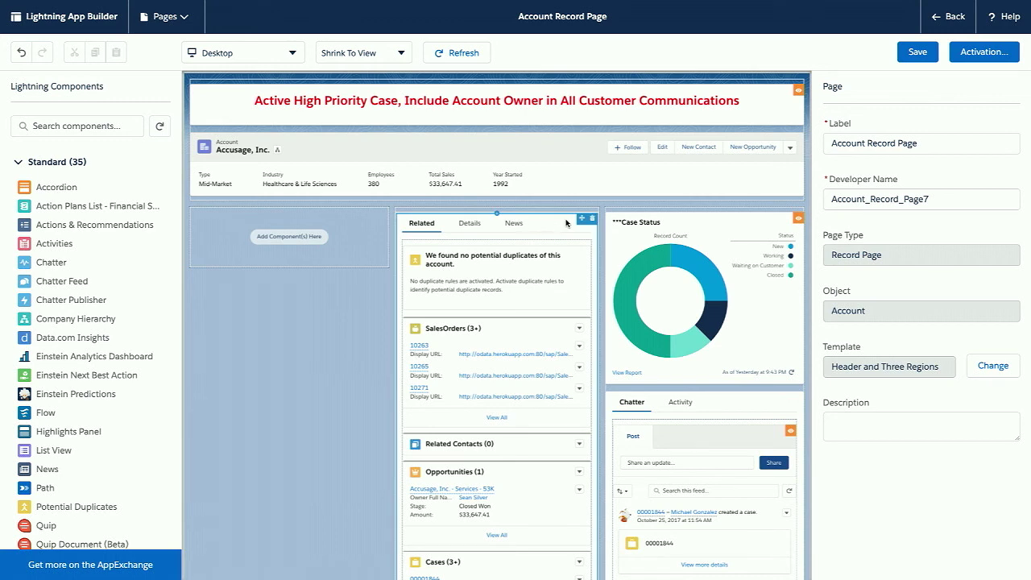
Move the Tabs component into the empty left region and its Record Detail component from the Details tab into the middle region
drag(532, 217, 346, 219)
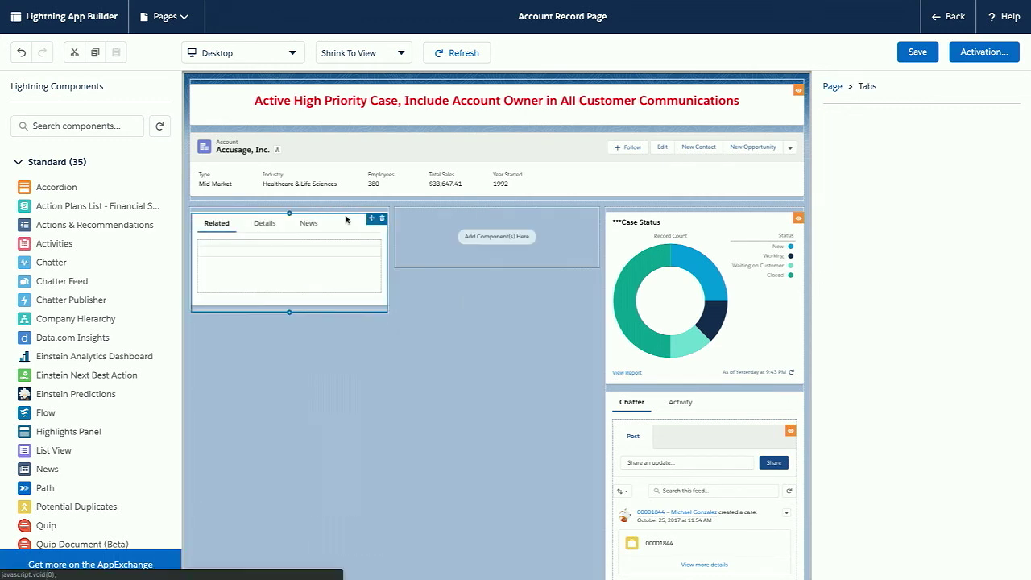
click(266, 224)
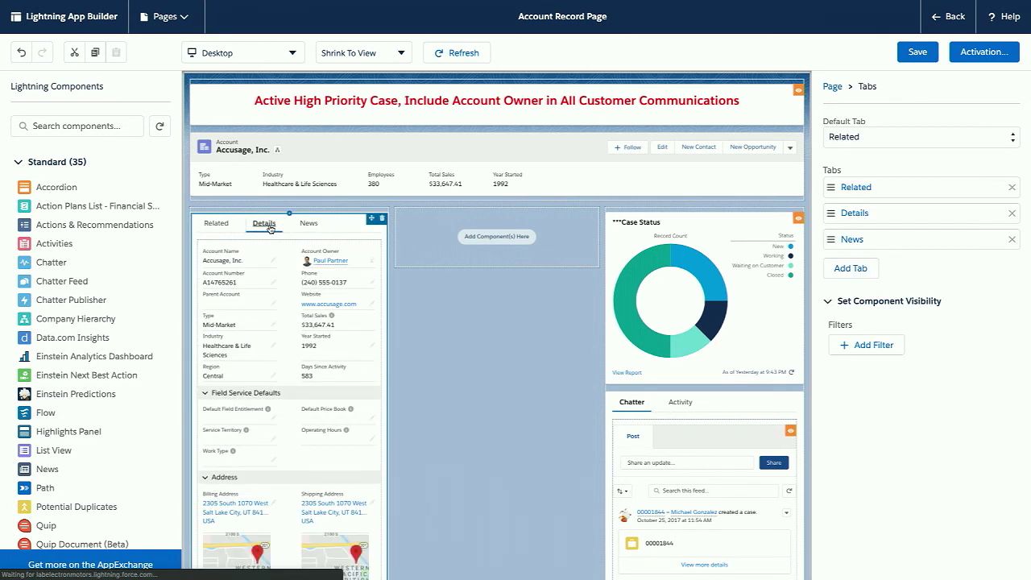
drag(362, 255, 488, 232)
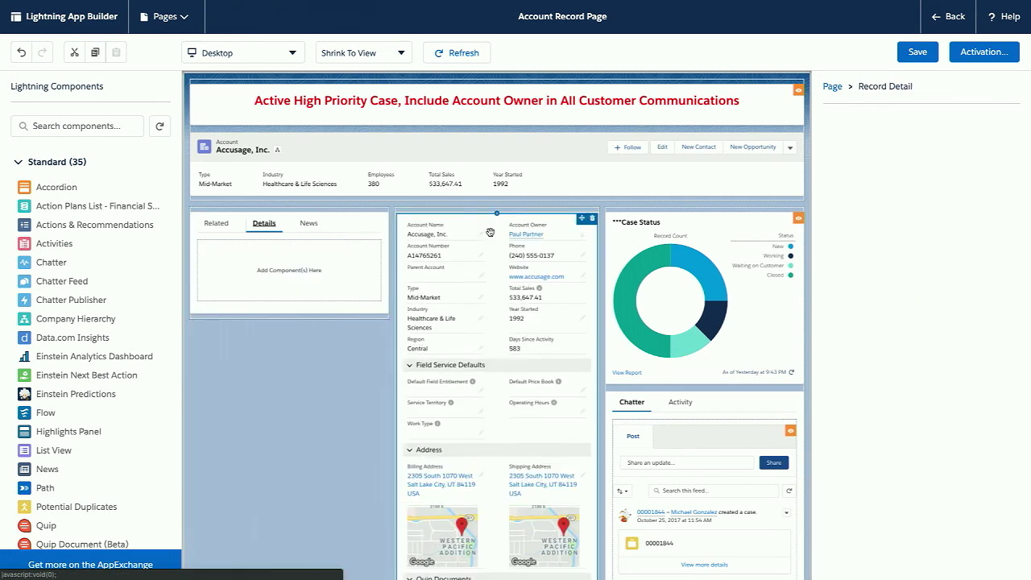
Remove the emptied Details tab from the Tabs component, then save the page and review the three-column layout on the account record
click(342, 228)
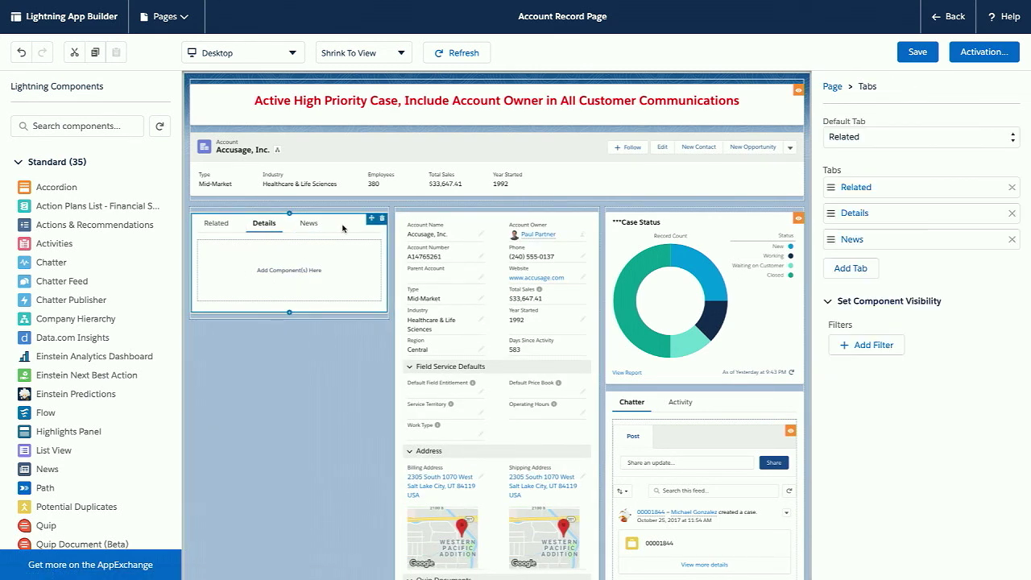
click(1012, 213)
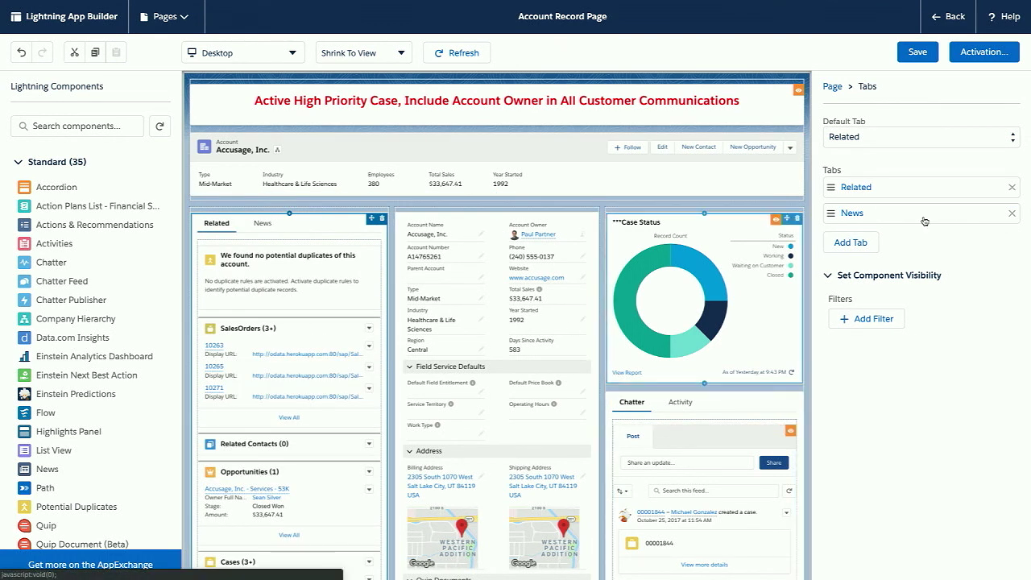
click(919, 53)
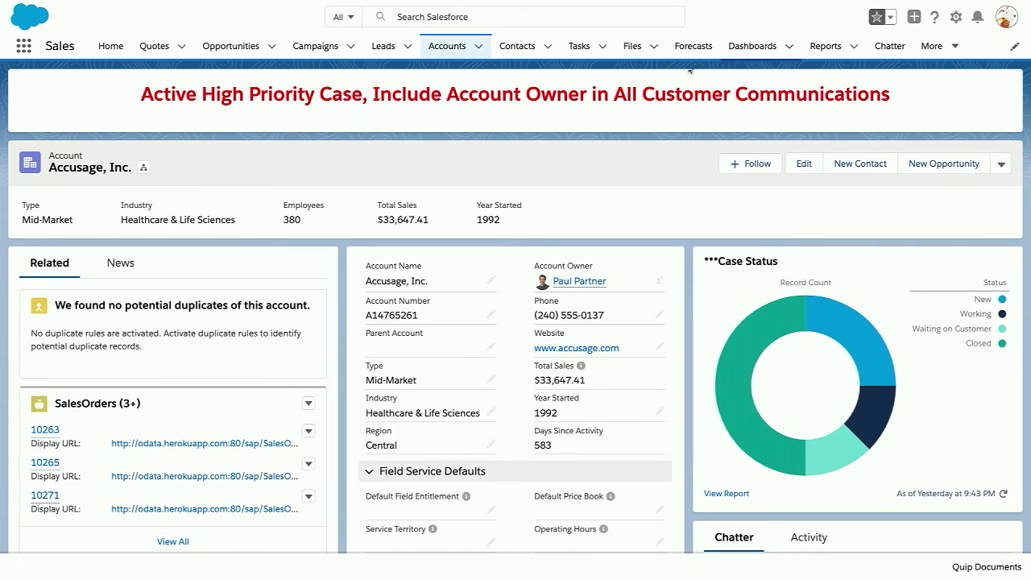
scroll(693, 211, down, 10)
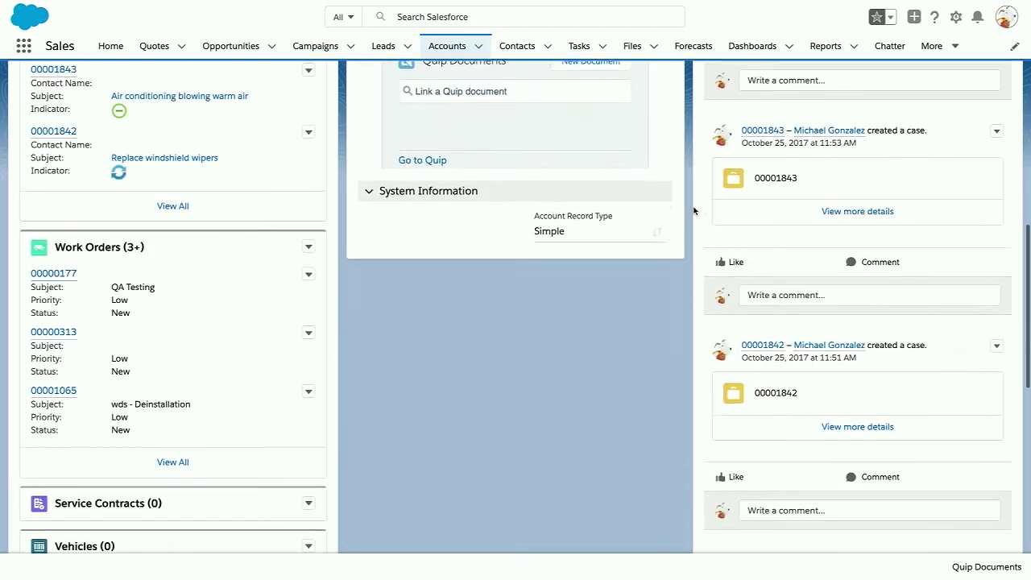
scroll(693, 211, up, 10)
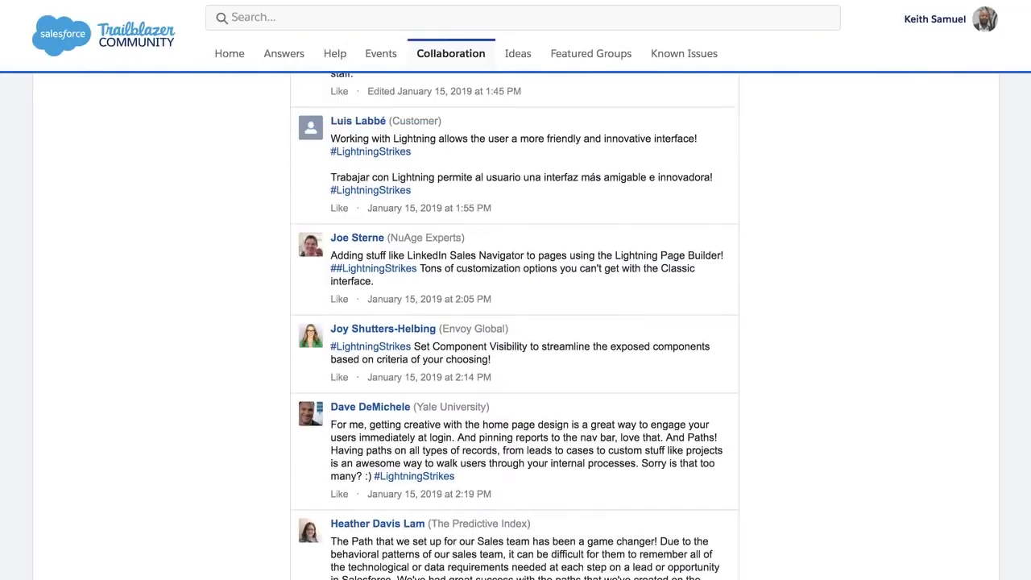
scroll(516, 322, up, 3)
scroll(515, 322, up, 3)
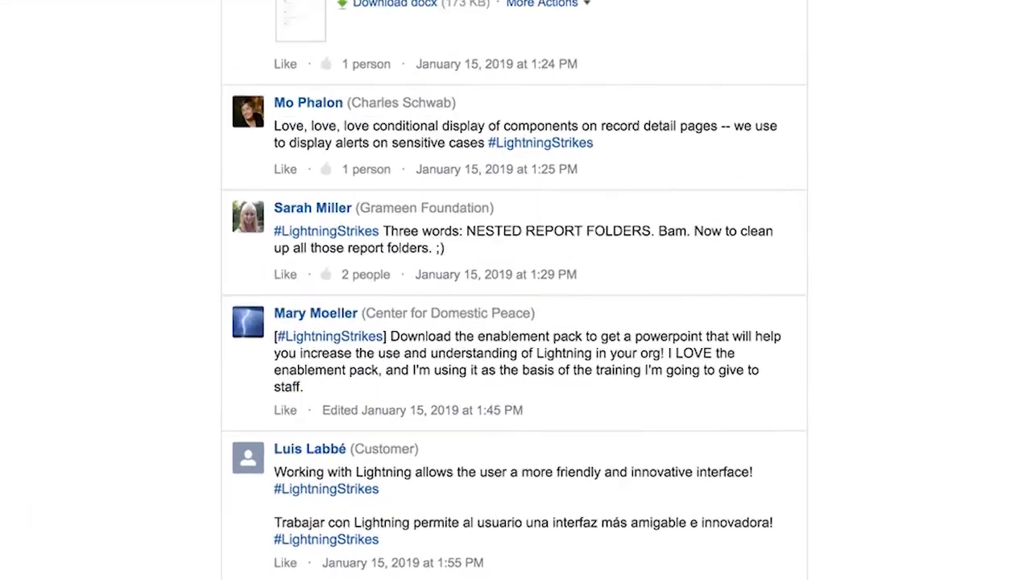